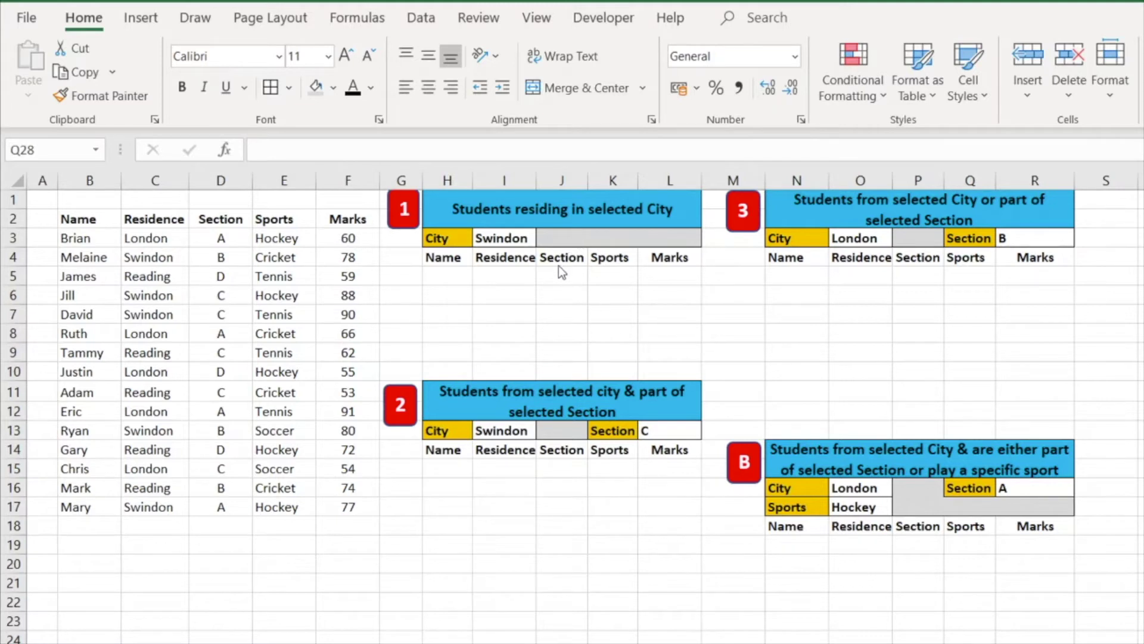
# Start a FILTER formula in H5 under the selected-city table, using the student data B3:F17 as the array.
pyautogui.click(459, 278)
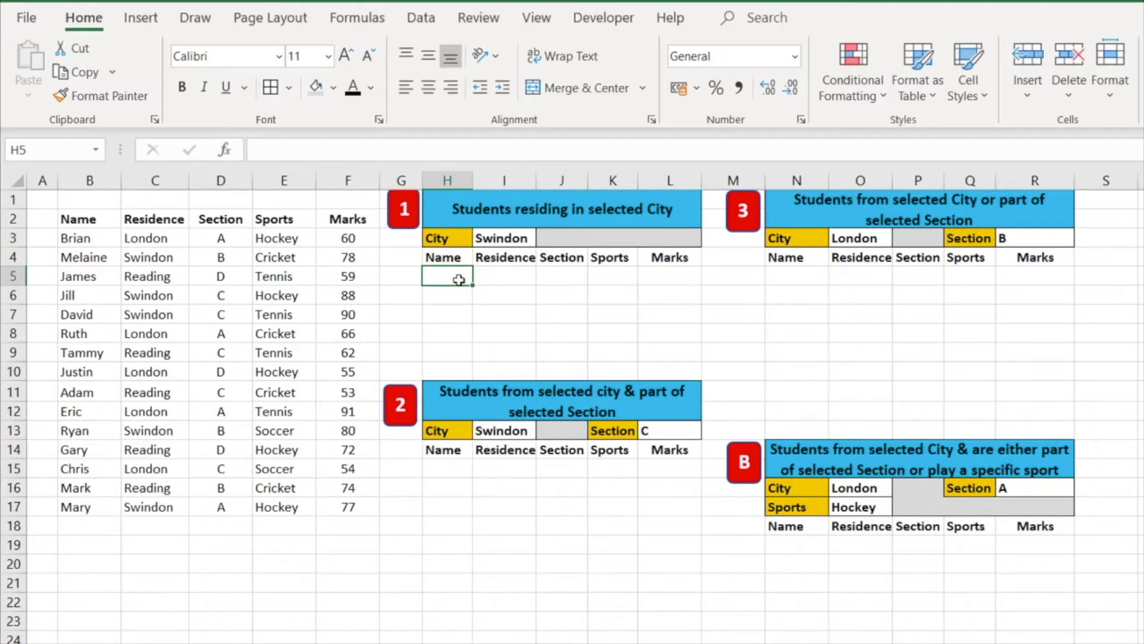
pyautogui.write('=fikter')
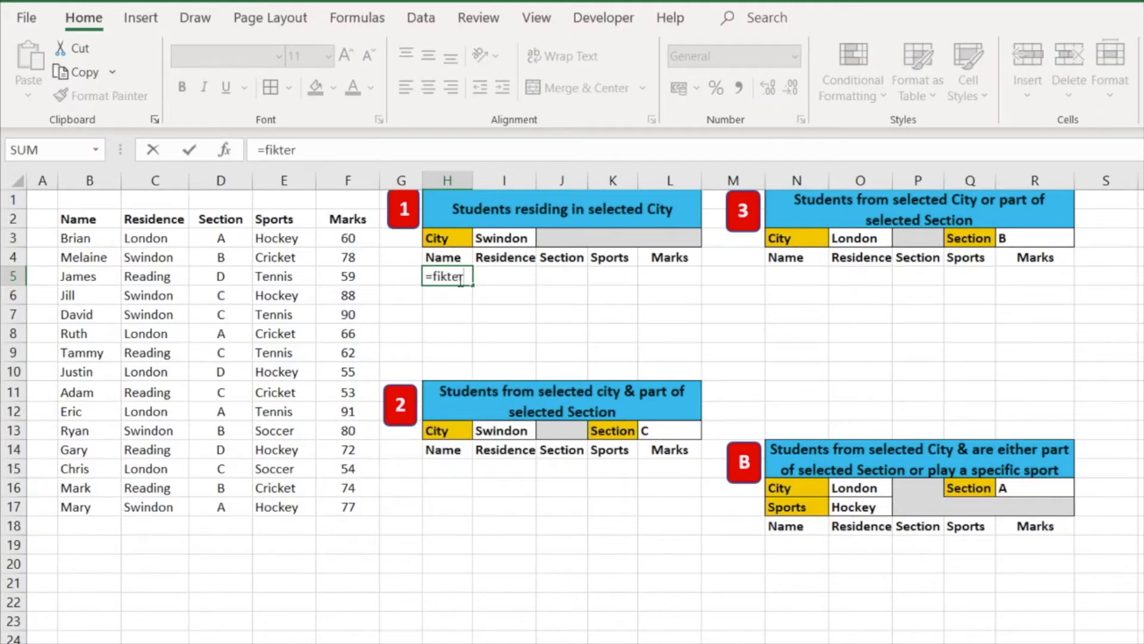
pyautogui.press('BackSpace')
pyautogui.press('BackSpace')
pyautogui.press('BackSpace')
pyautogui.press('BackSpace')
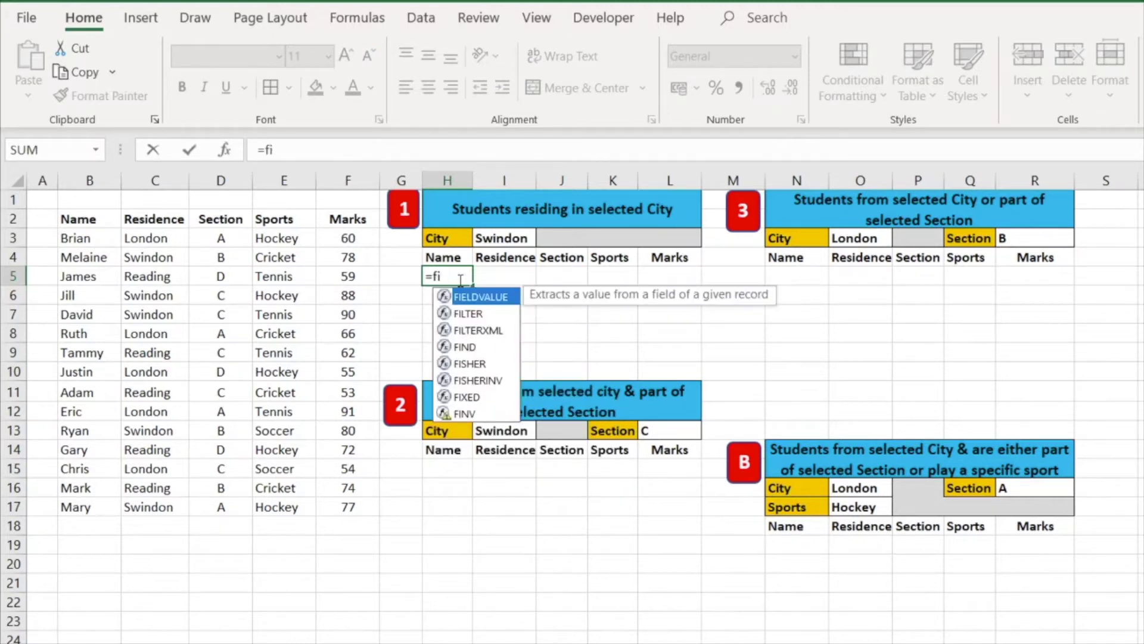
pyautogui.write('lter')
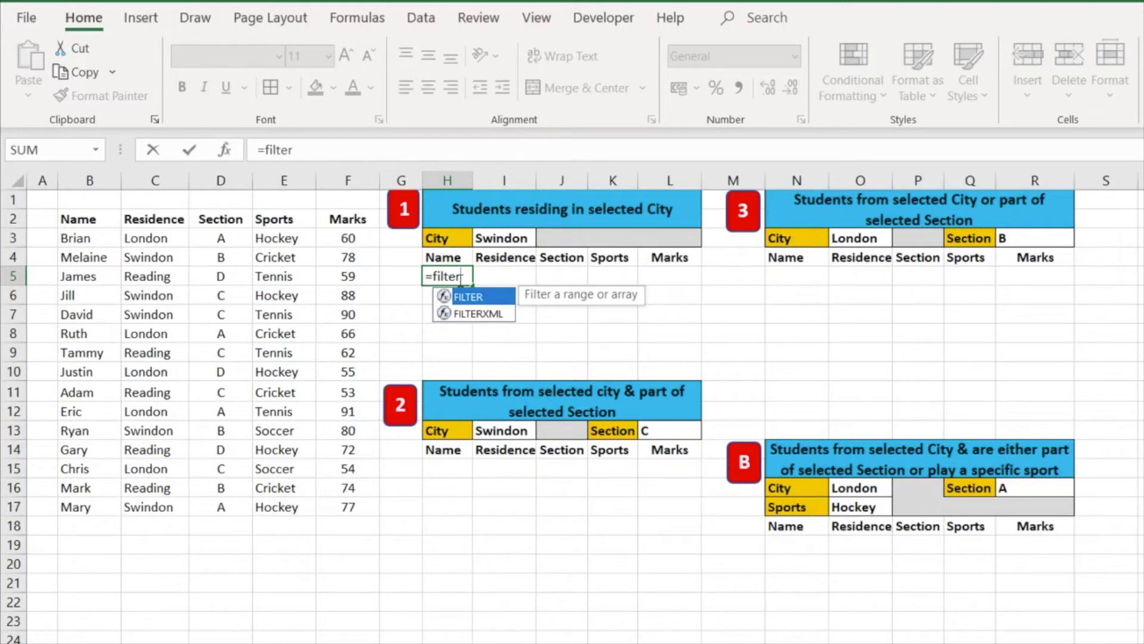
pyautogui.write('(')
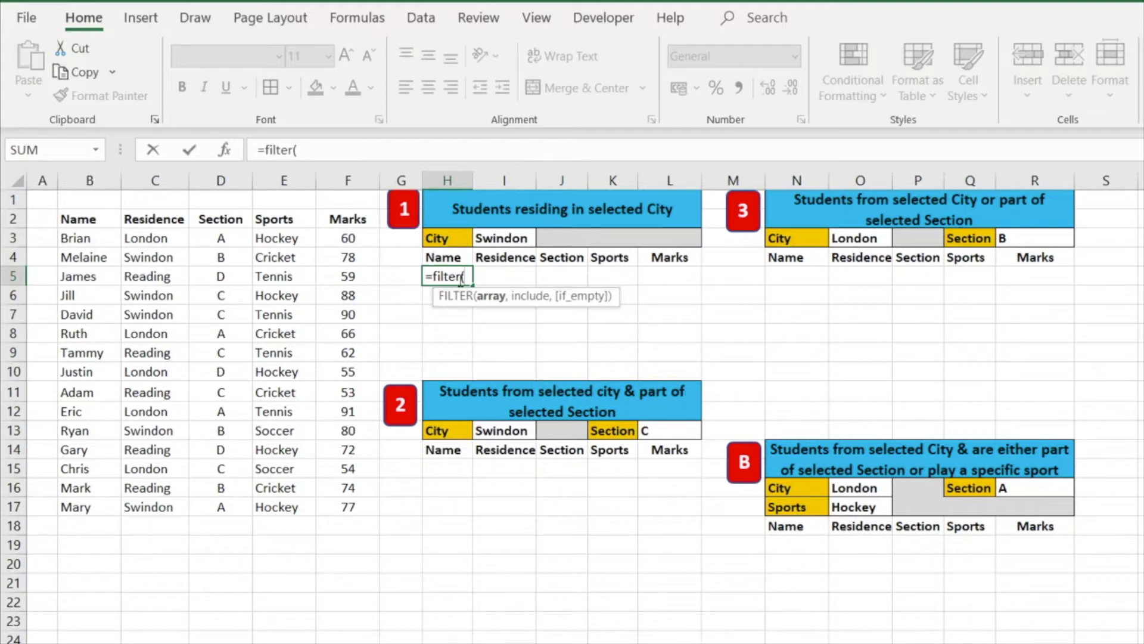
pyautogui.moveTo(82, 238); pyautogui.dragTo(352, 506)
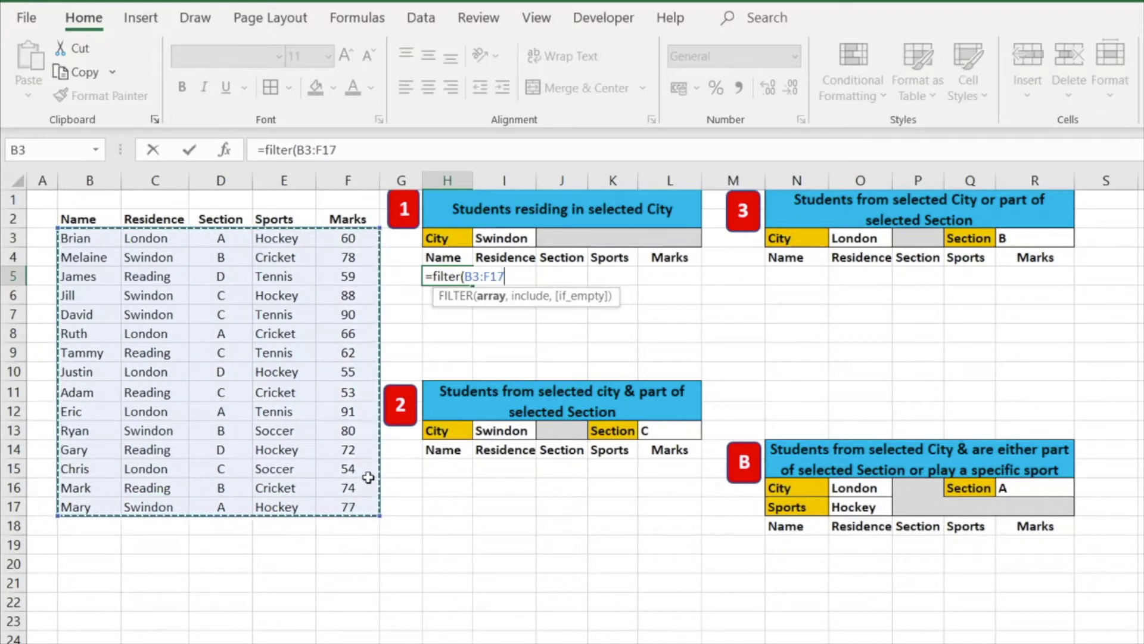
pyautogui.write(',')
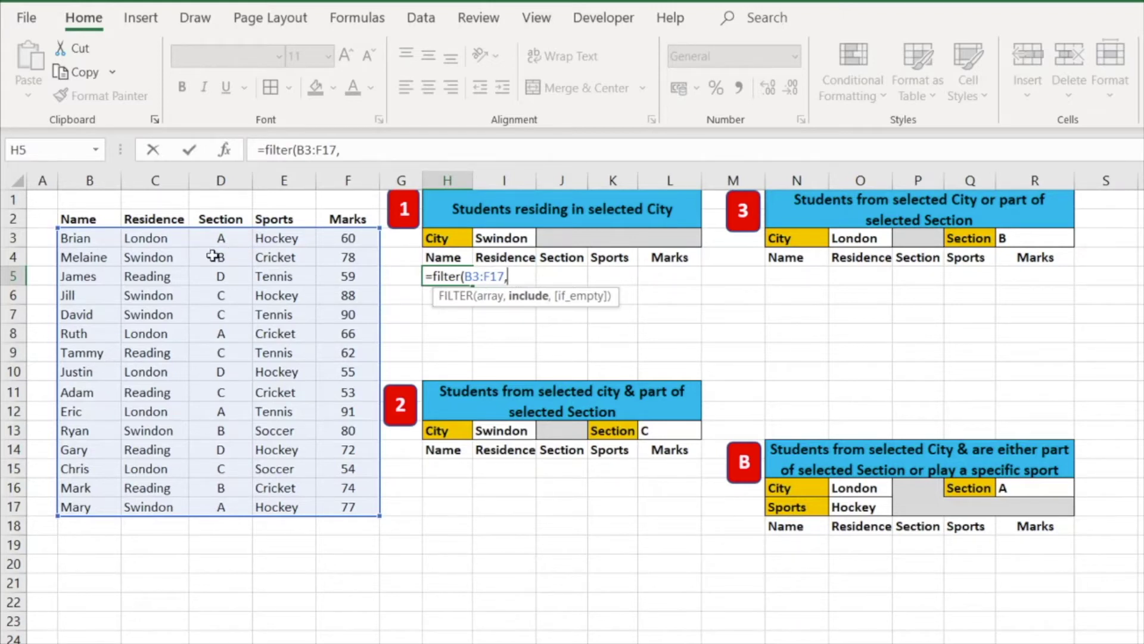
# Complete the H5 formula with the condition C3:C17=I3 and "No records" as the if-empty text, and enter it.
pyautogui.moveTo(162, 238); pyautogui.dragTo(156, 507)
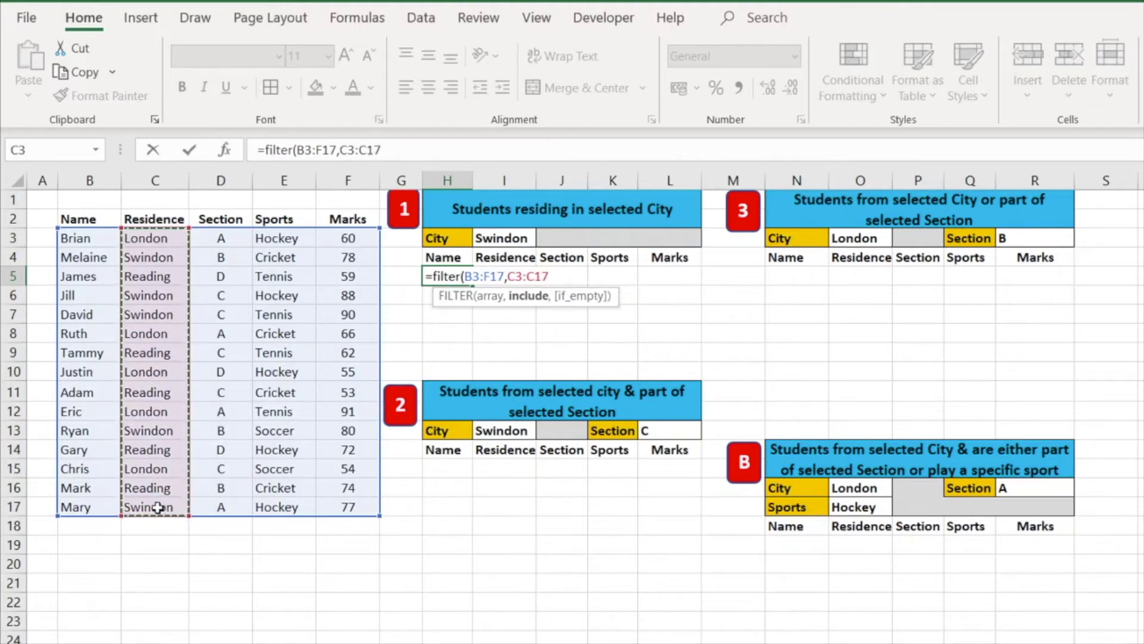
pyautogui.write('=')
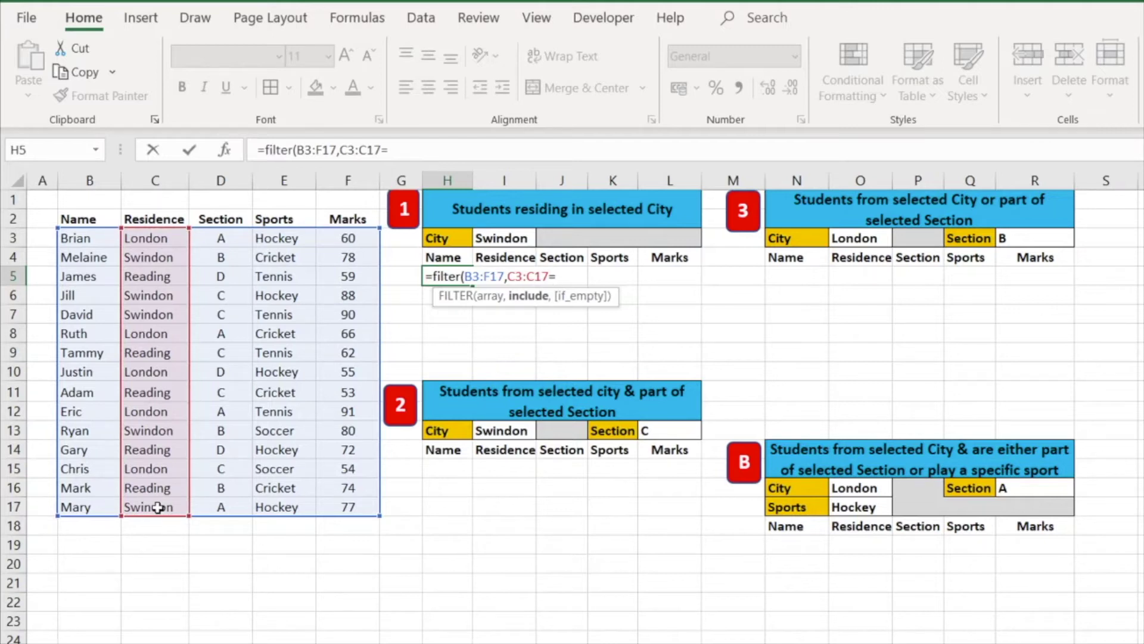
pyautogui.click(520, 239)
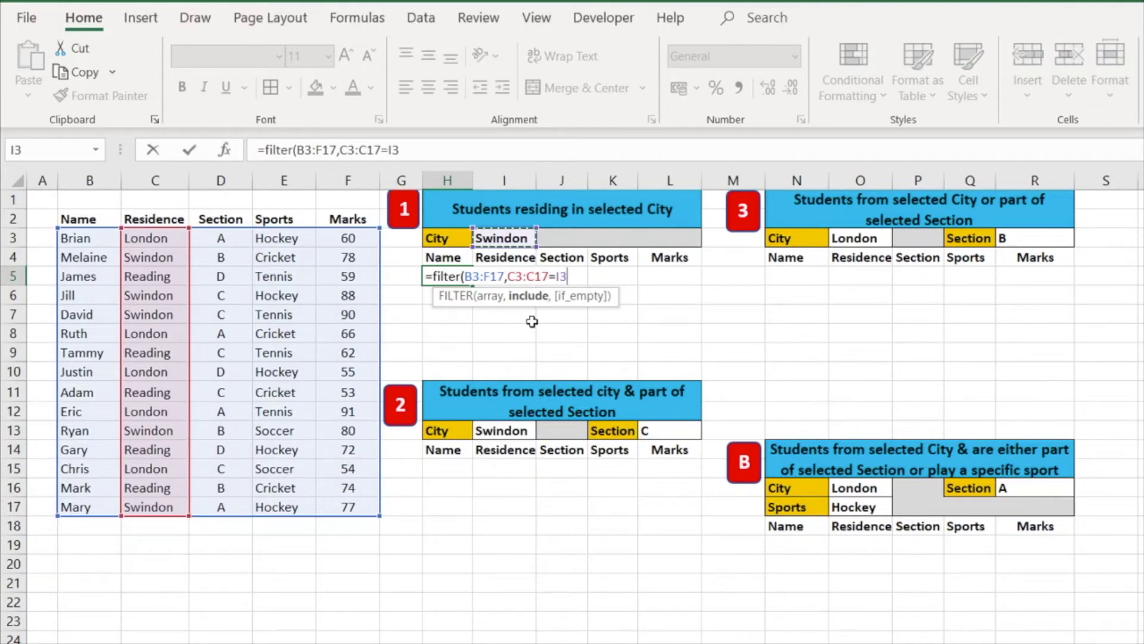
pyautogui.write(',')
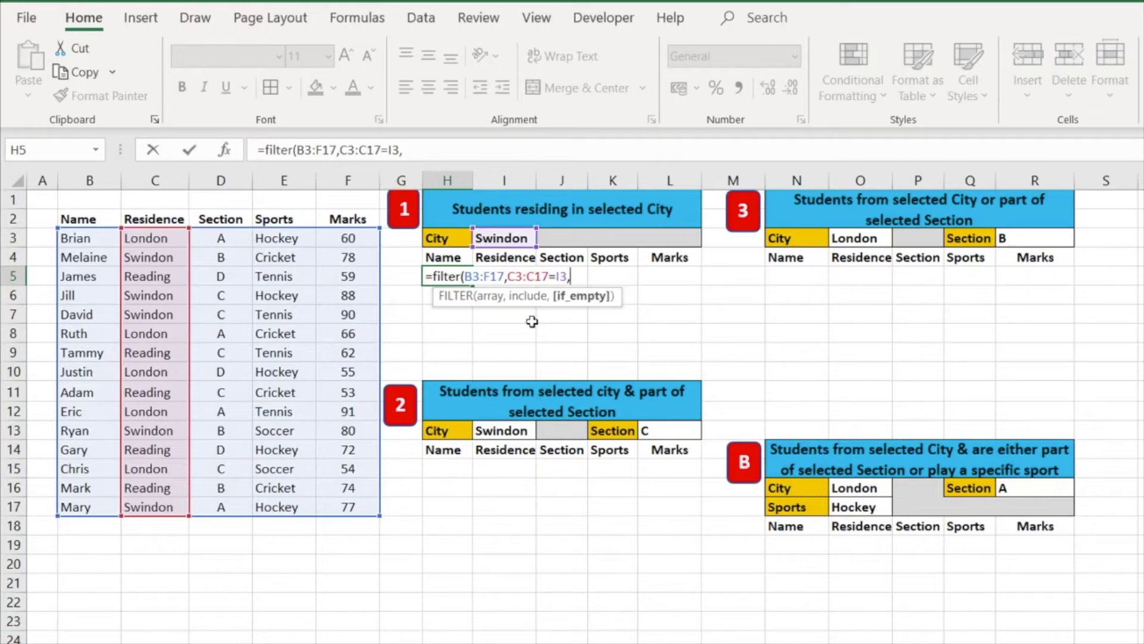
pyautogui.write('"No record')
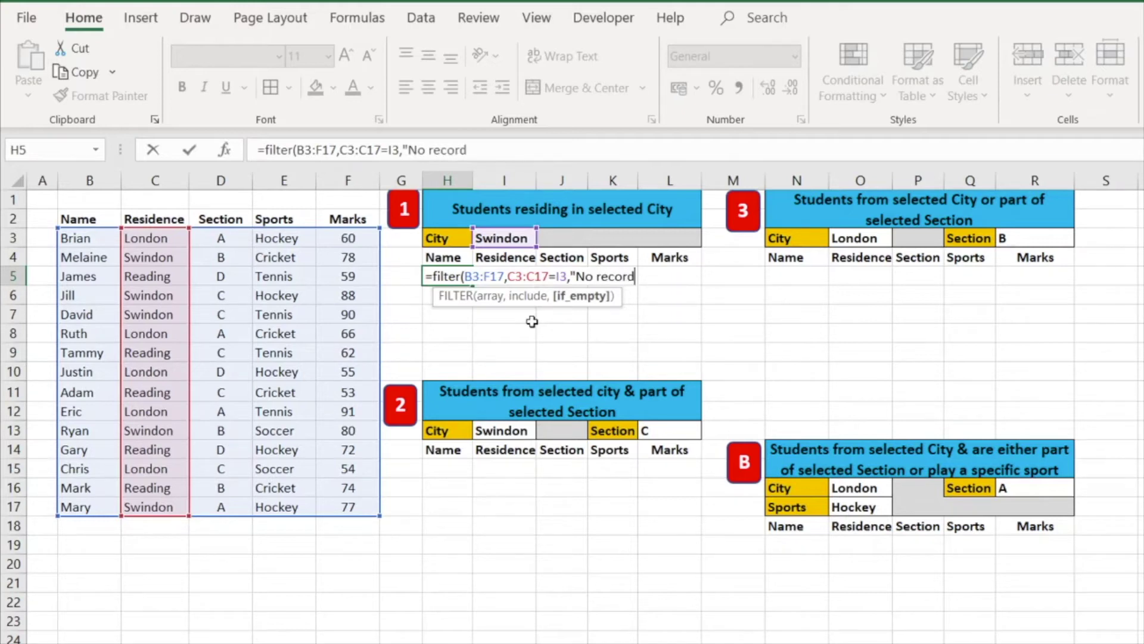
pyautogui.write('s" )')
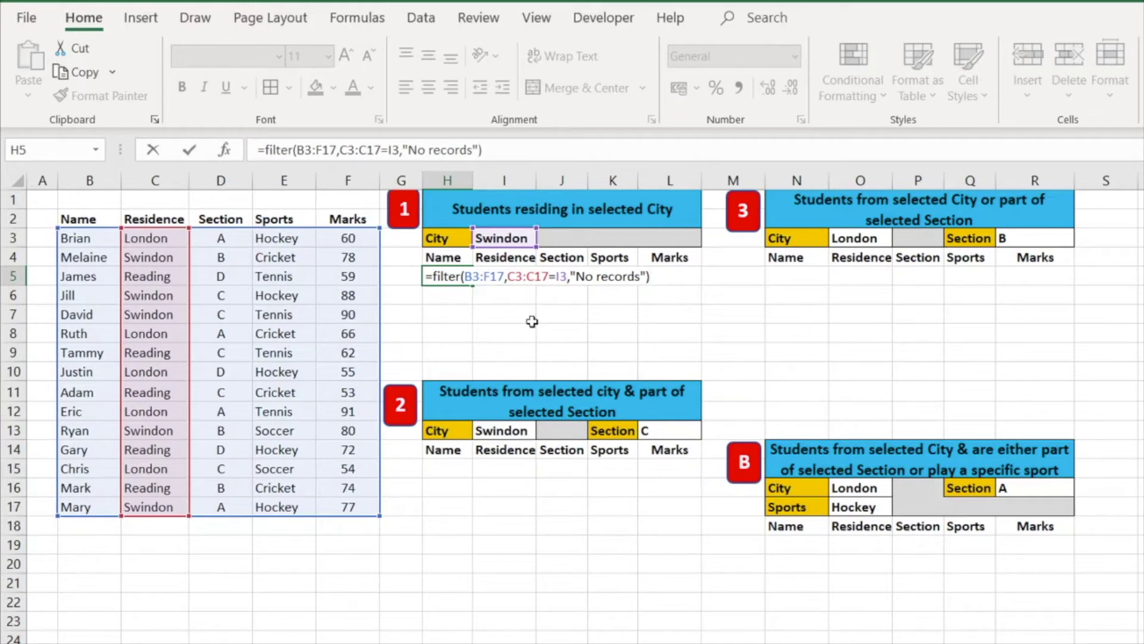
pyautogui.press('Return')
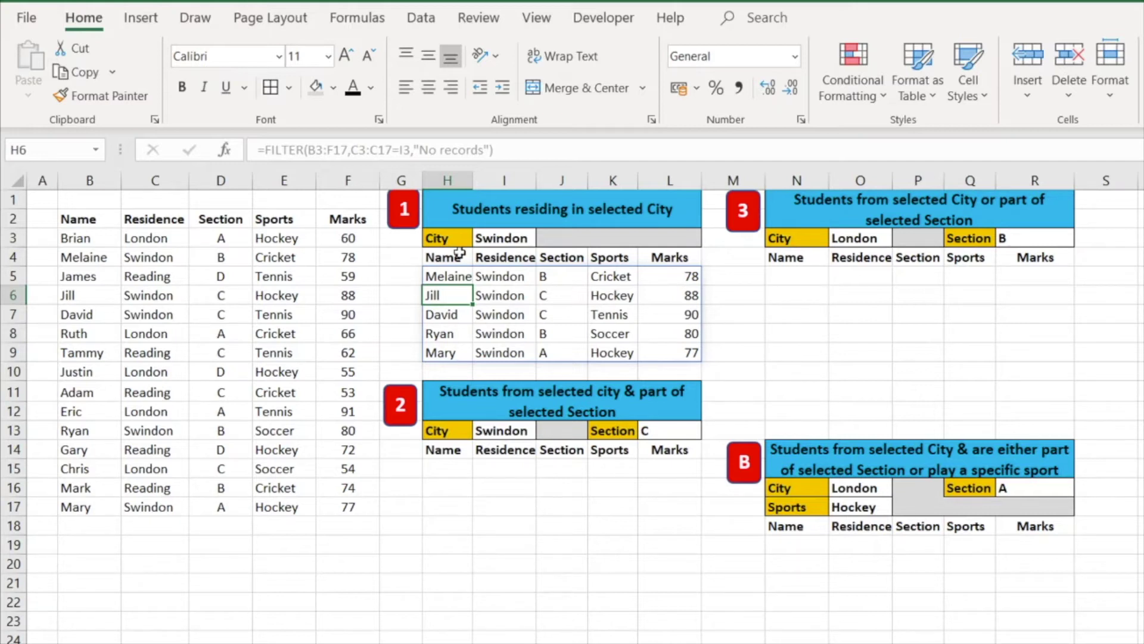
# Try the first table's city selector in I3 with London, and finish with it set to Reading.
pyautogui.click(502, 238)
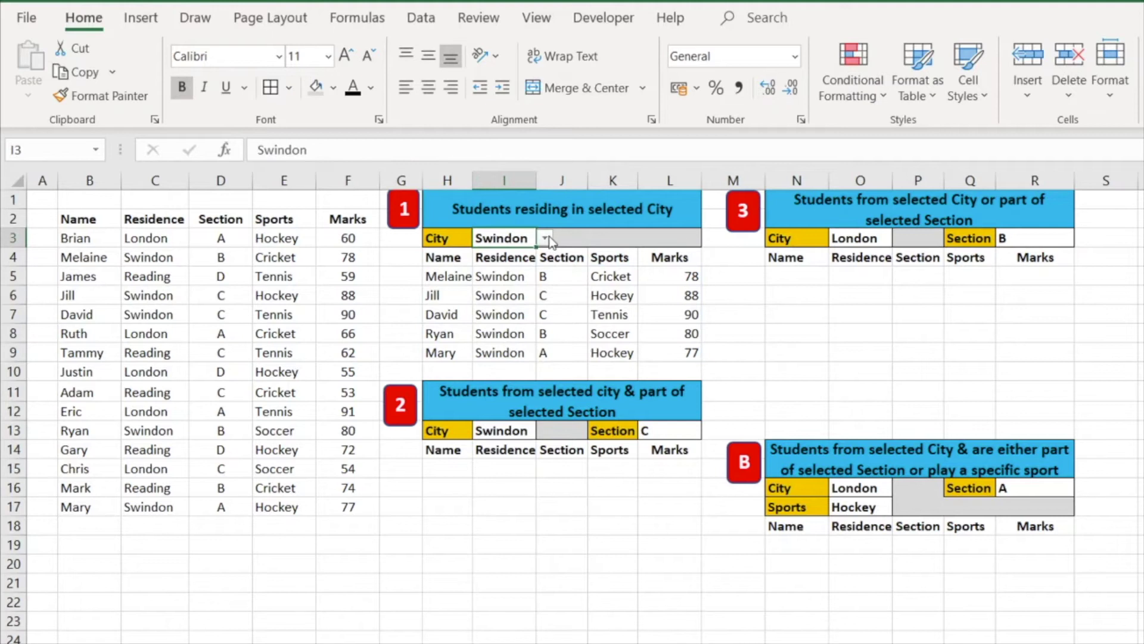
pyautogui.click(547, 238)
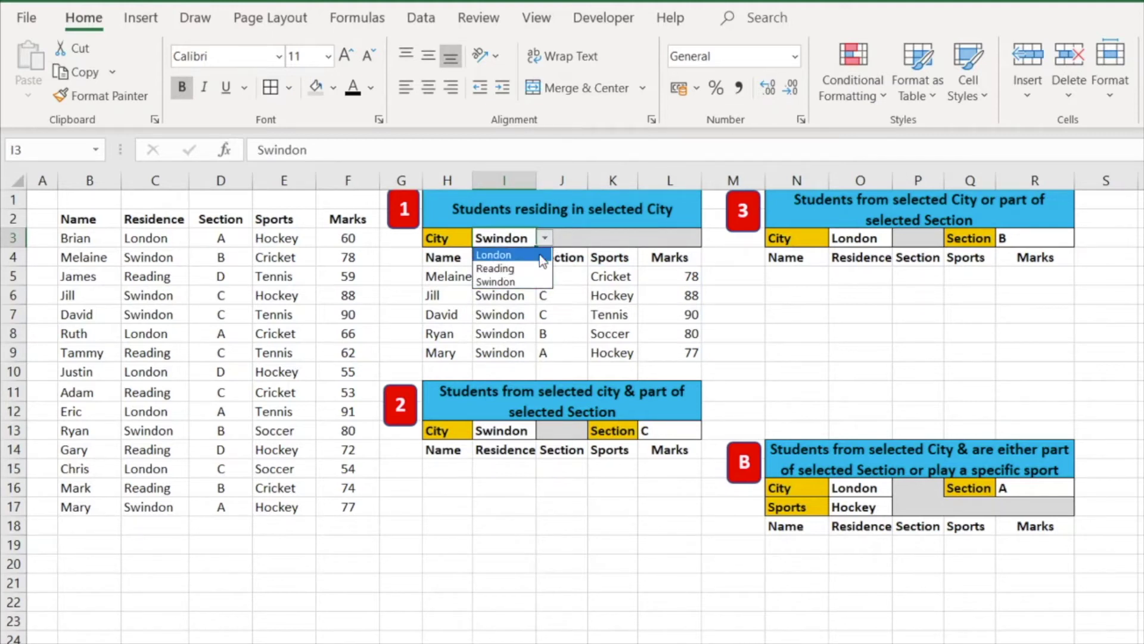
pyautogui.click(513, 255)
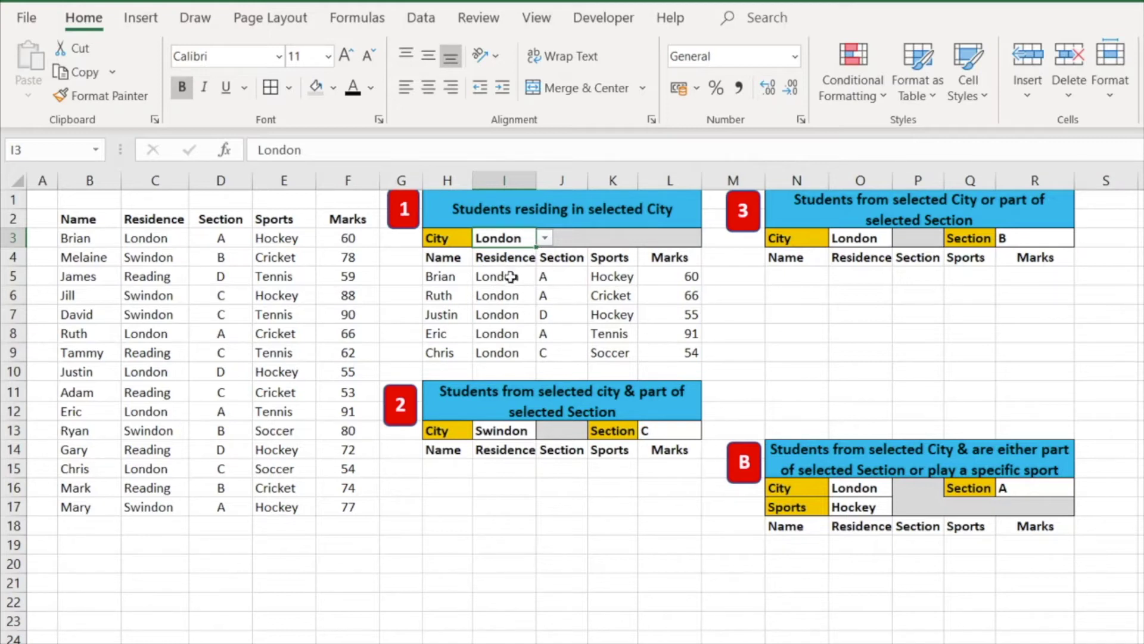
pyautogui.click(545, 238)
pyautogui.click(512, 266)
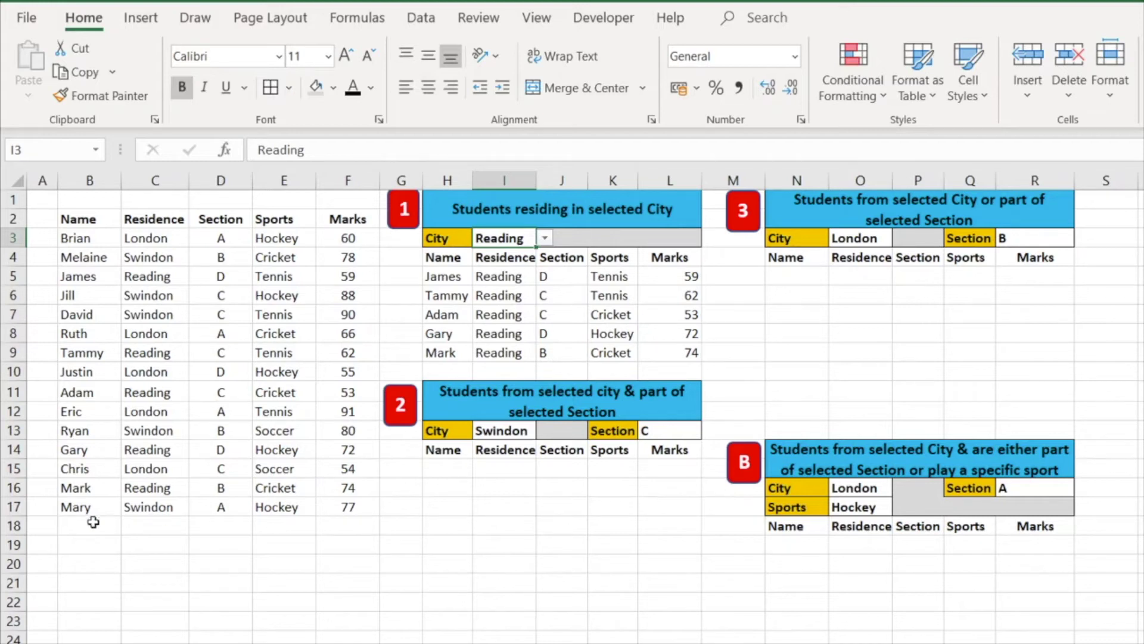
# Change the section in D16 of the source data to D.
pyautogui.click(237, 489)
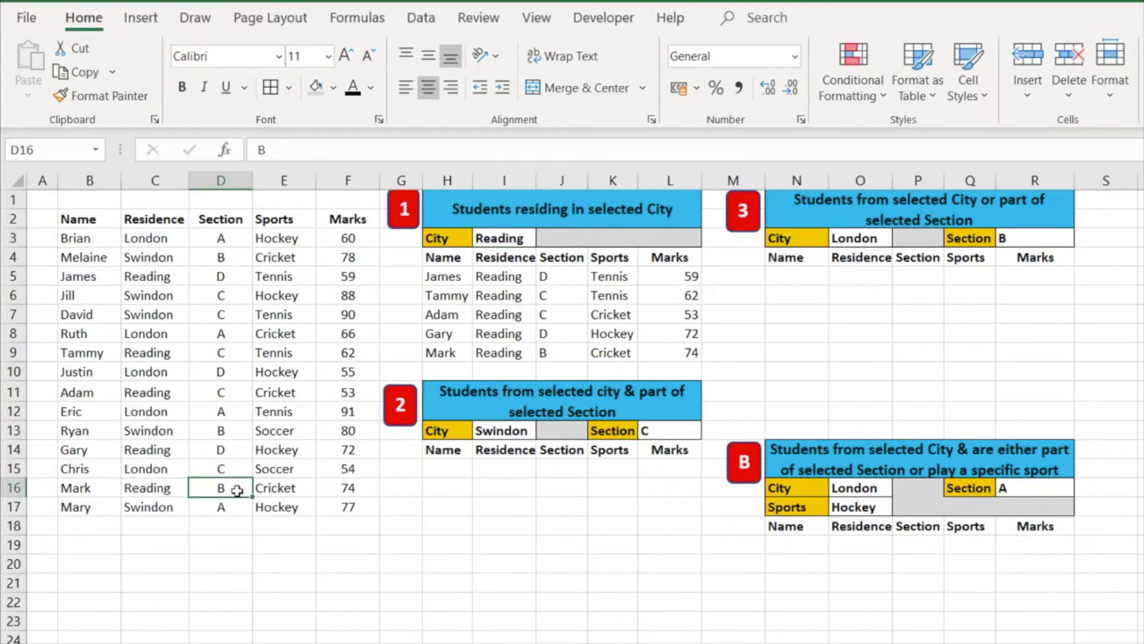
pyautogui.write('D')
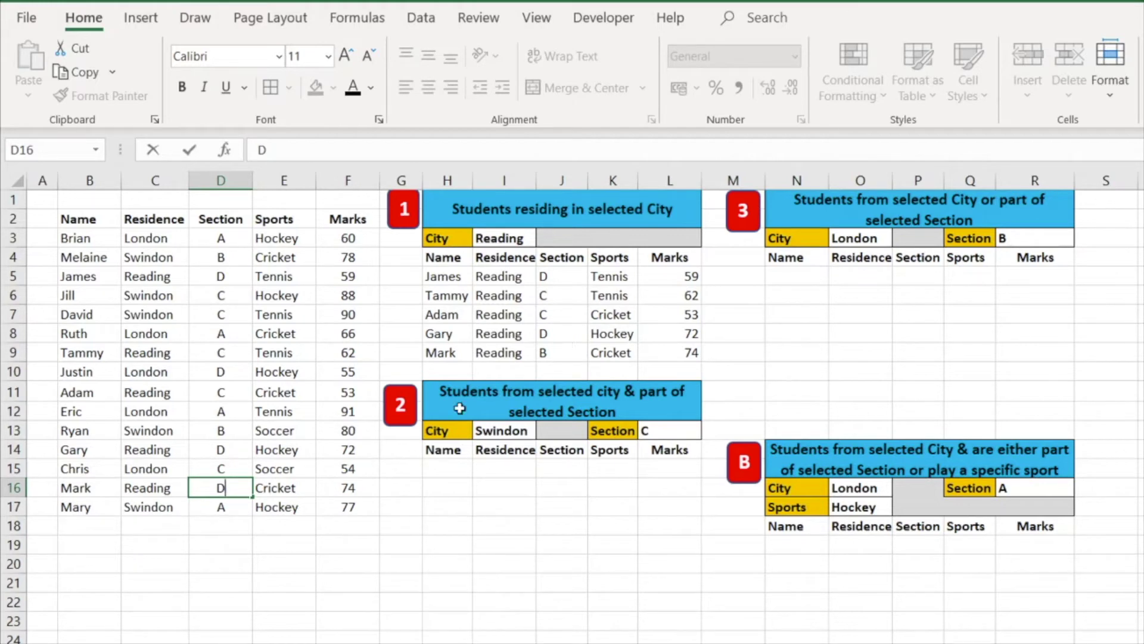
pyautogui.click(375, 491)
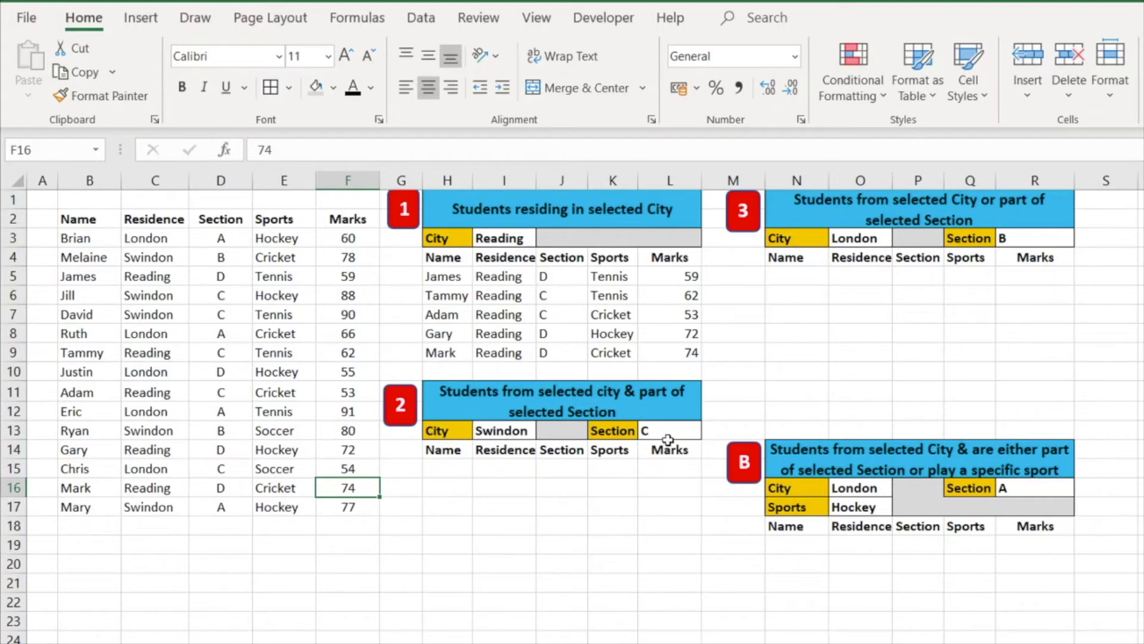
# Start a FILTER formula in H15 under the city-and-section table, with B3:F17 as the array.
pyautogui.click(444, 468)
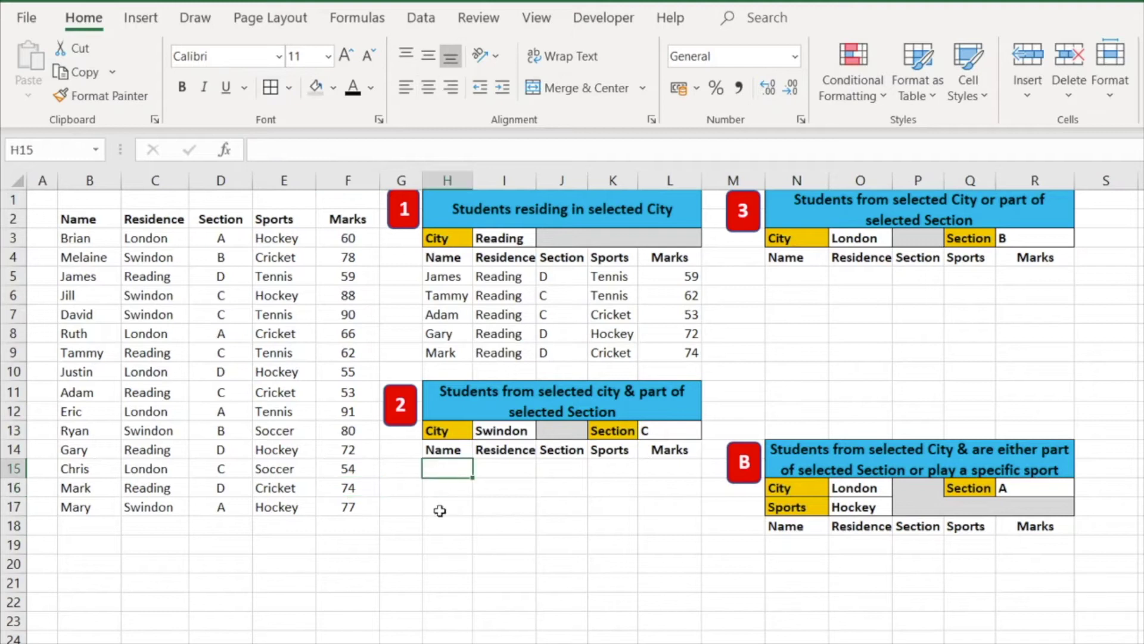
pyautogui.write('=filk')
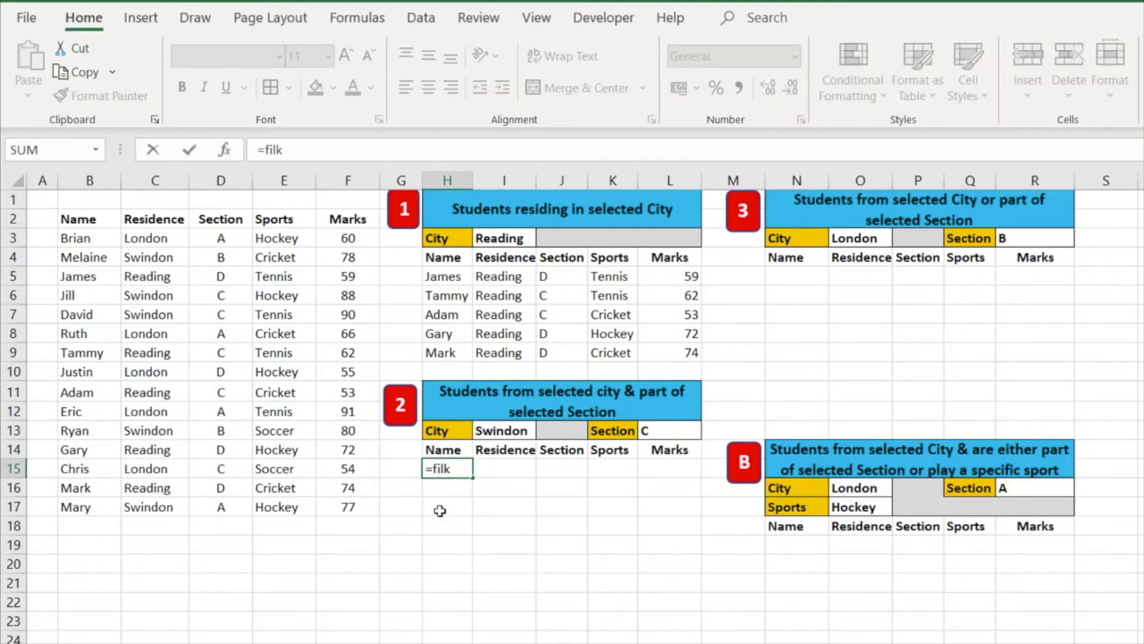
pyautogui.press('BackSpace')
pyautogui.write('ter(')
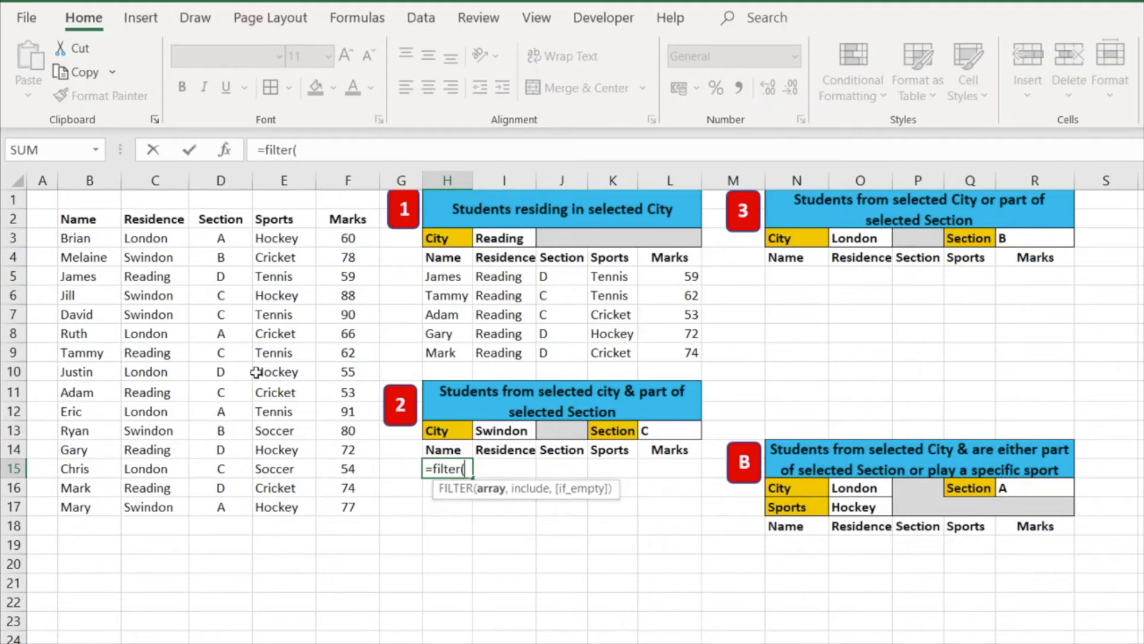
pyautogui.moveTo(76, 239); pyautogui.dragTo(343, 504)
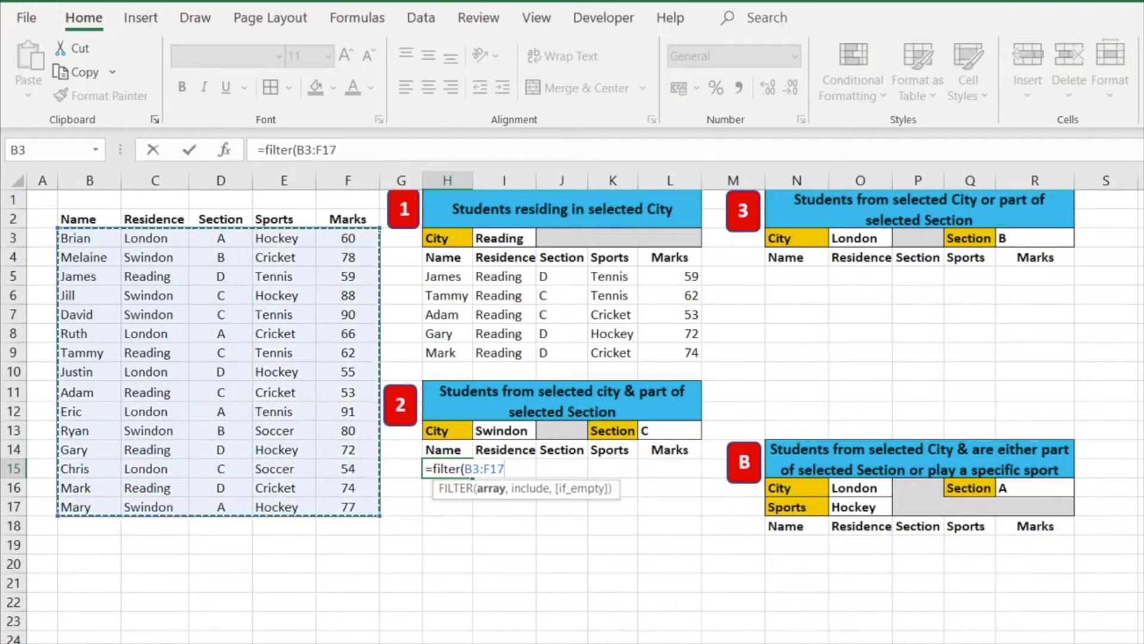
pyautogui.write(',')
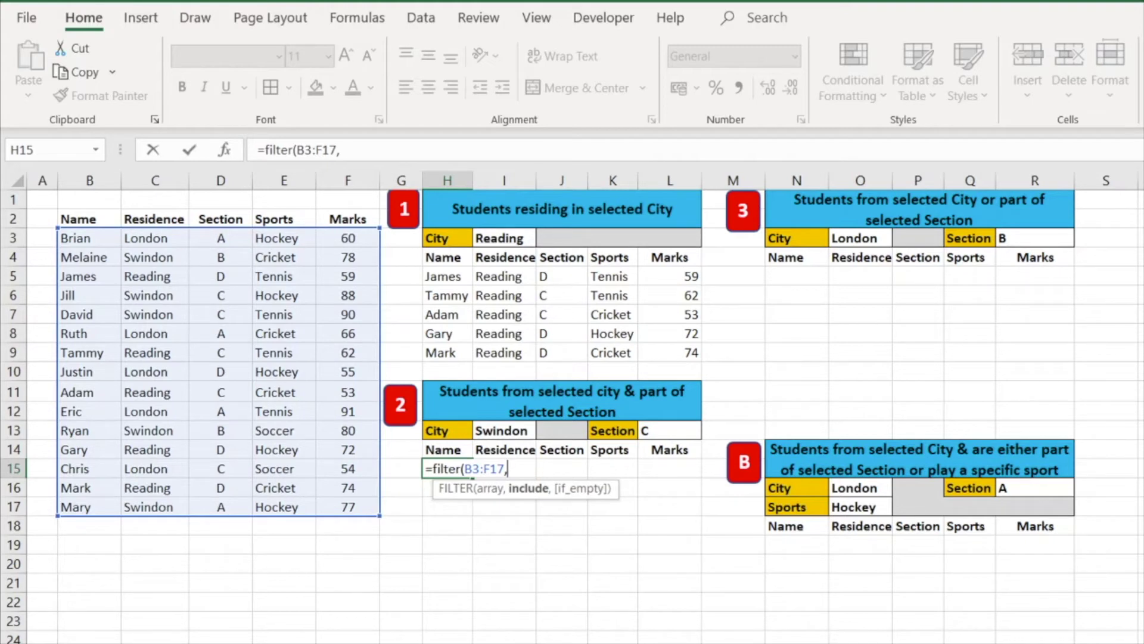
# Add the bracketed city condition (C3:C17=I13) as the include argument, followed by the * operator for AND logic.
pyautogui.write('(')
pyautogui.moveTo(159, 238); pyautogui.dragTo(182, 509)
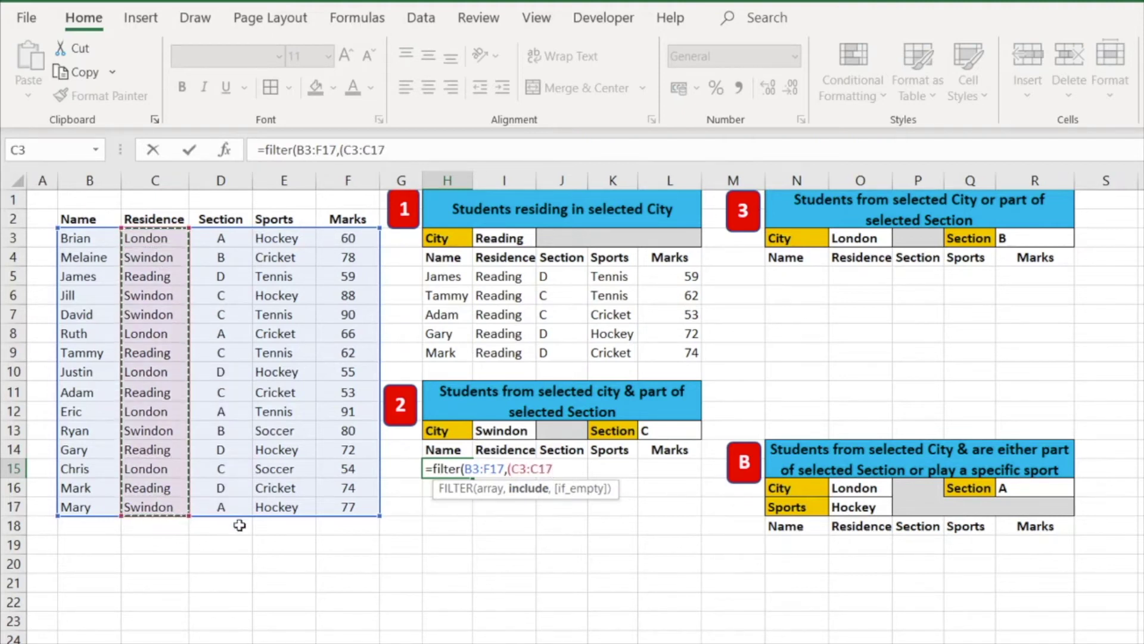
pyautogui.write('=')
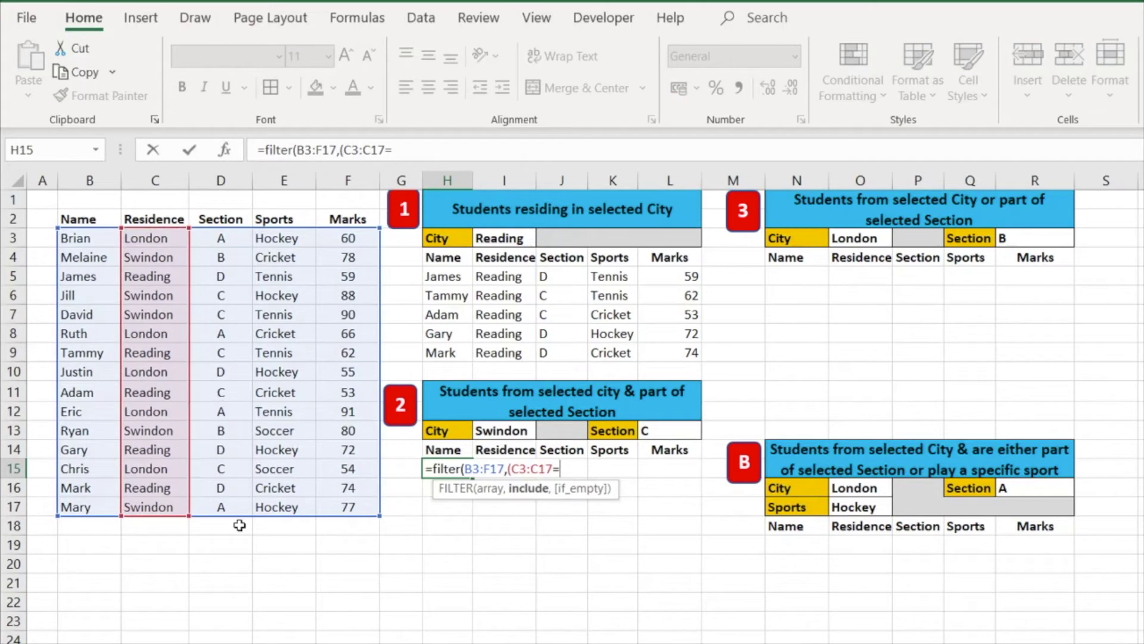
pyautogui.click(501, 433)
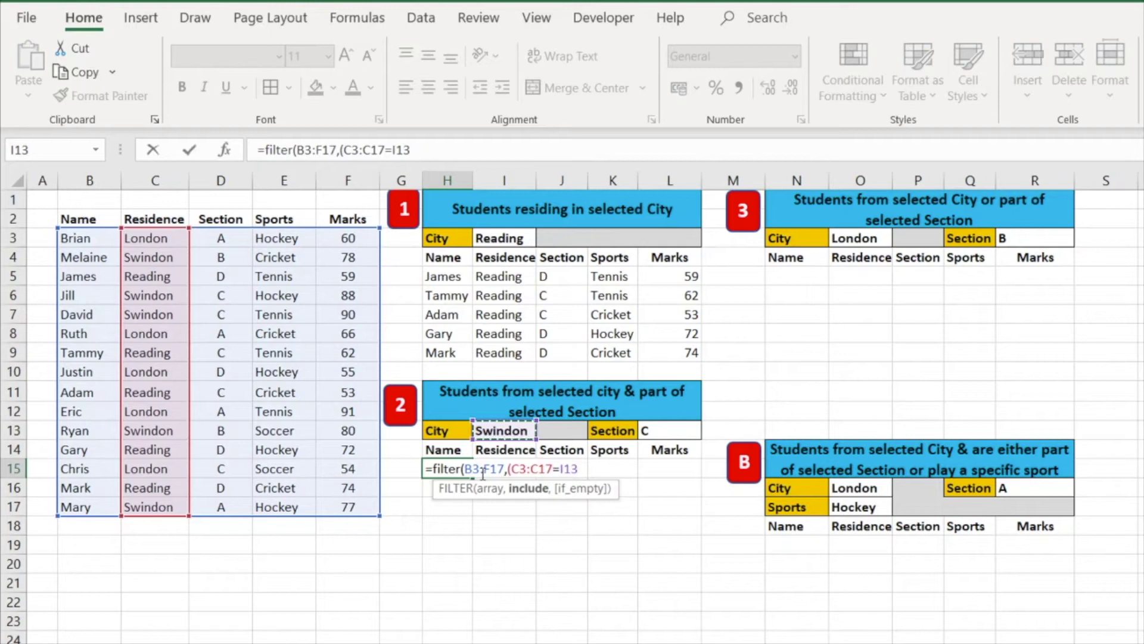
pyautogui.write(')*')
# Add the bracketed section condition (D3:D17=L13) to complete the include argument of the FILTER formula in H15.
pyautogui.write('(')
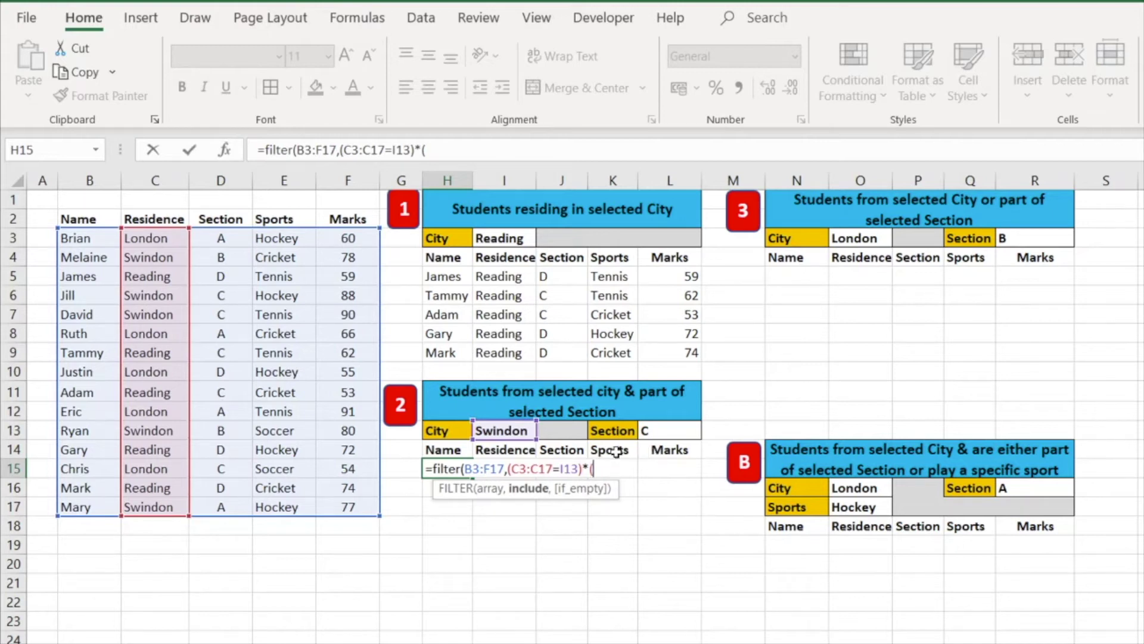
pyautogui.moveTo(220, 237); pyautogui.dragTo(225, 508)
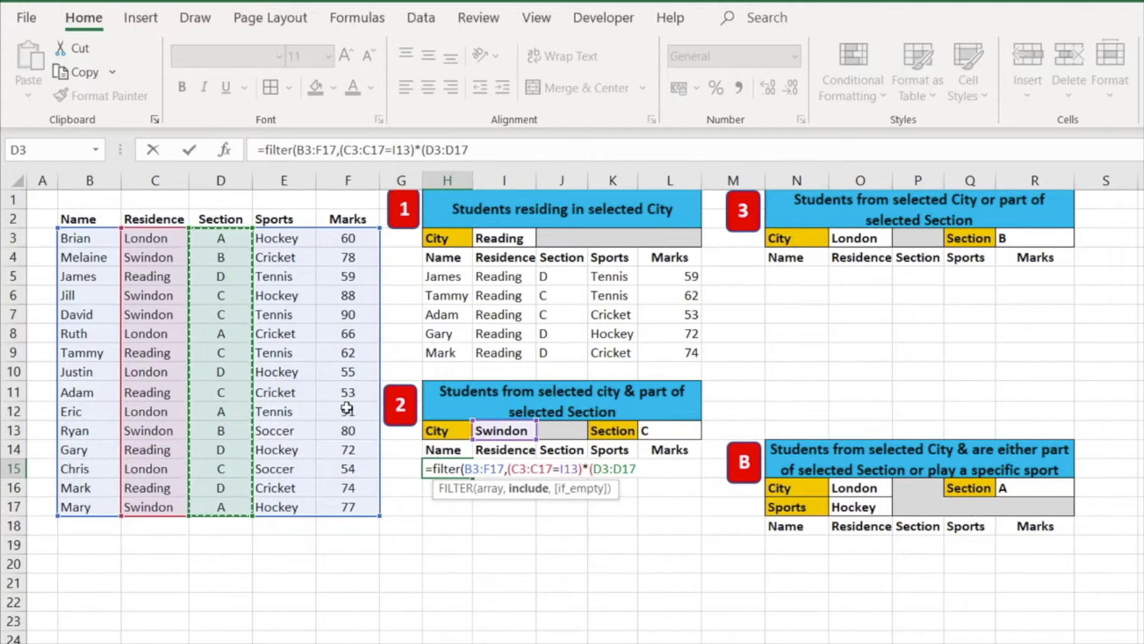
pyautogui.write('=')
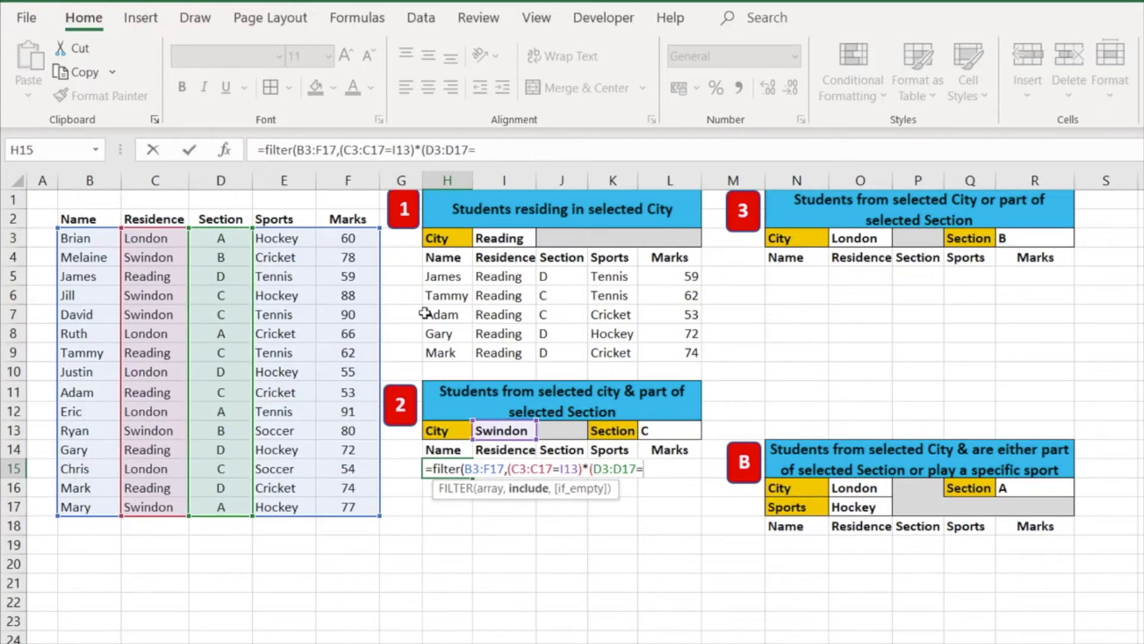
pyautogui.click(674, 430)
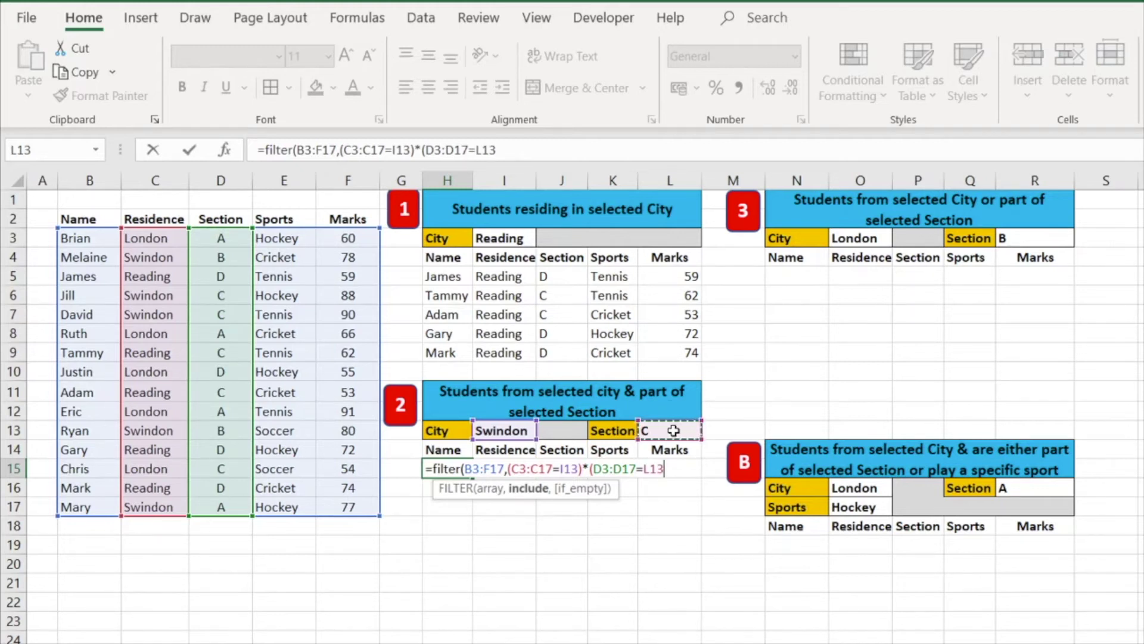
pyautogui.write('),')
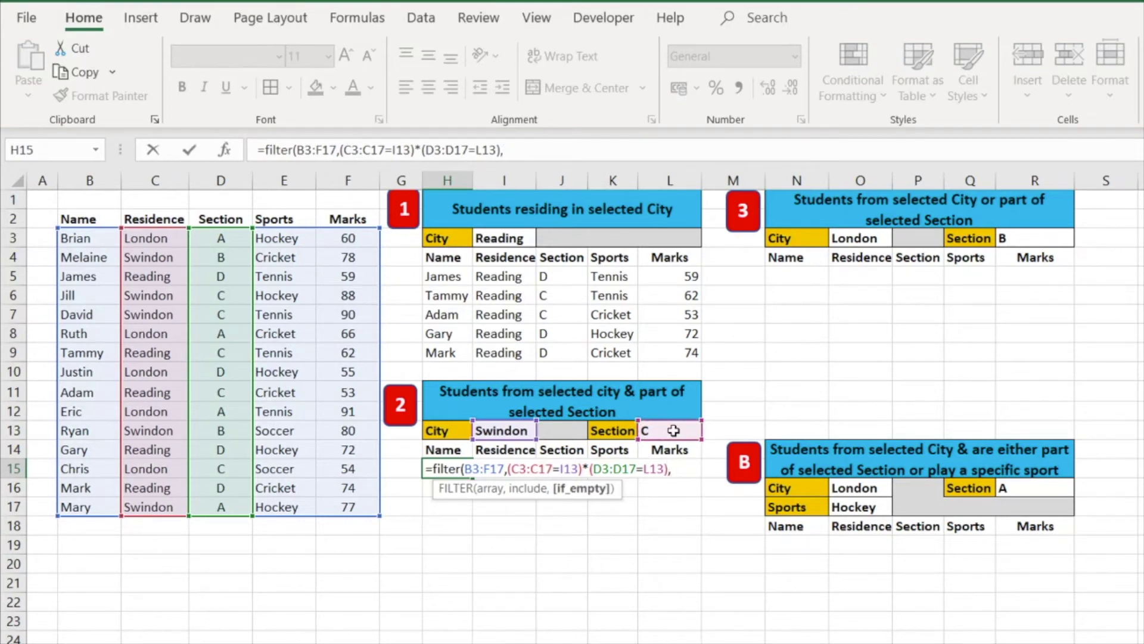
# Give the H15 formula "No records" as its if_empty value and enter the completed formula.
pyautogui.write('"No ')
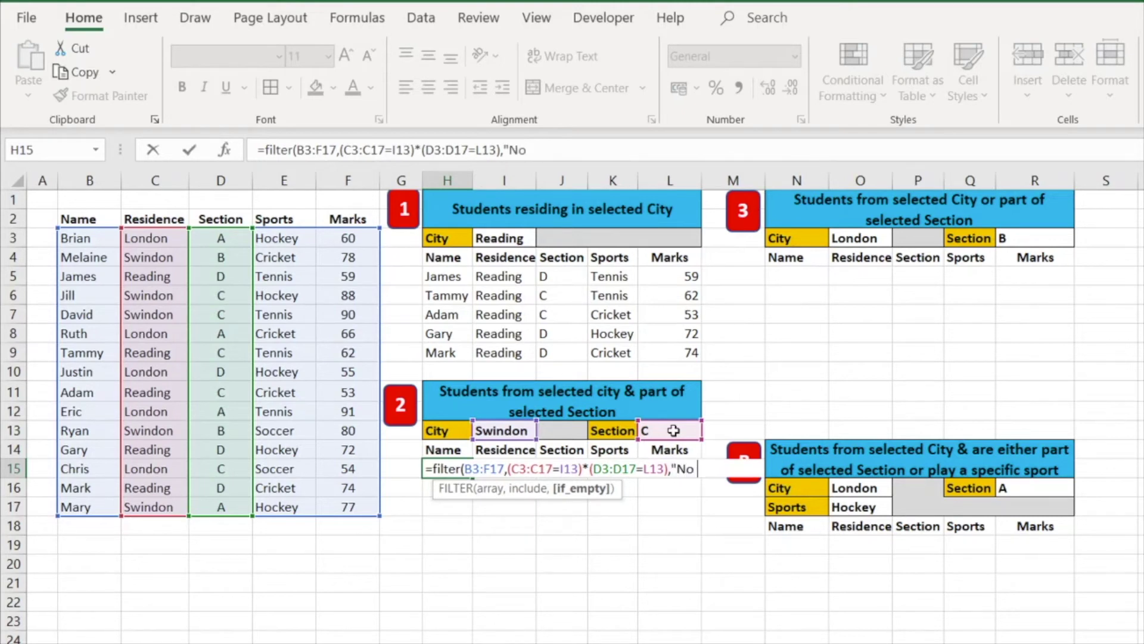
pyautogui.write('records"')
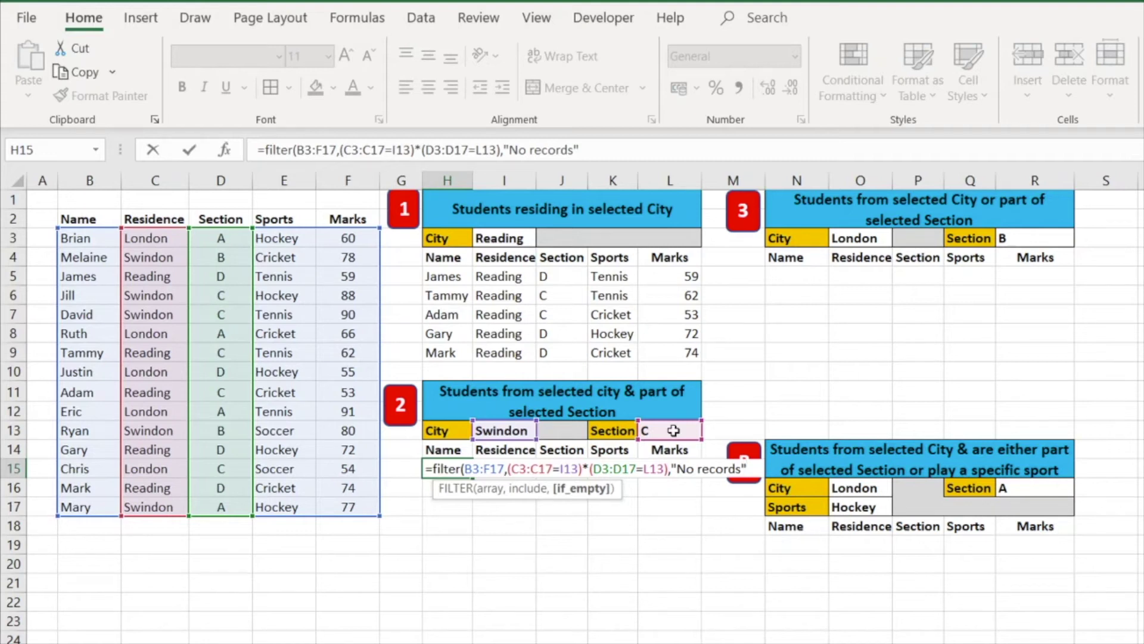
pyautogui.write(')')
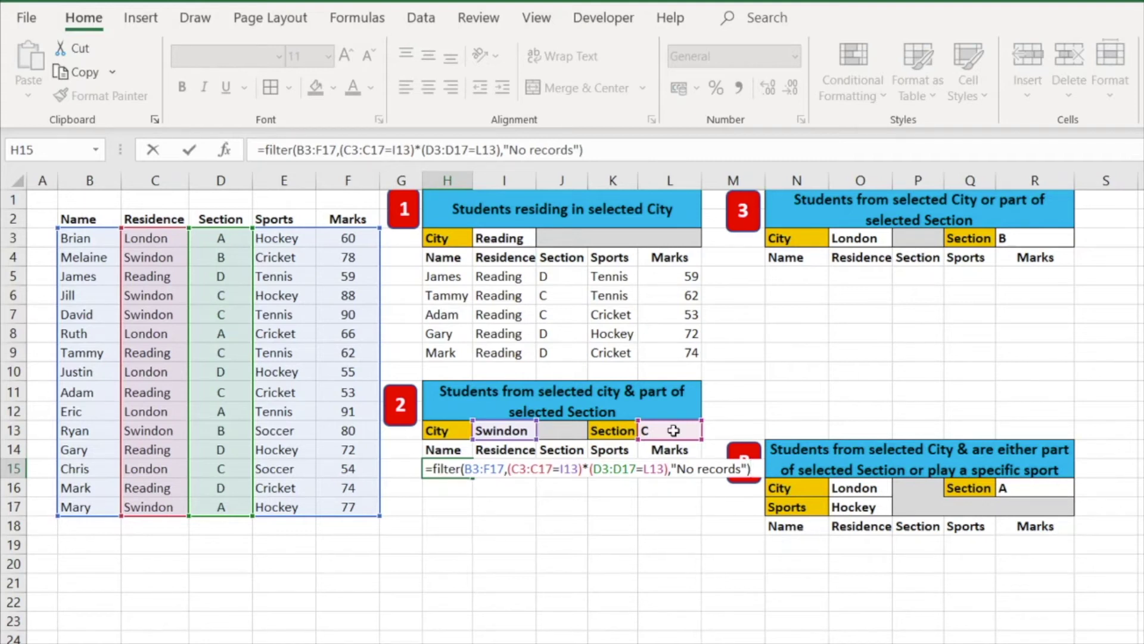
pyautogui.press('Return')
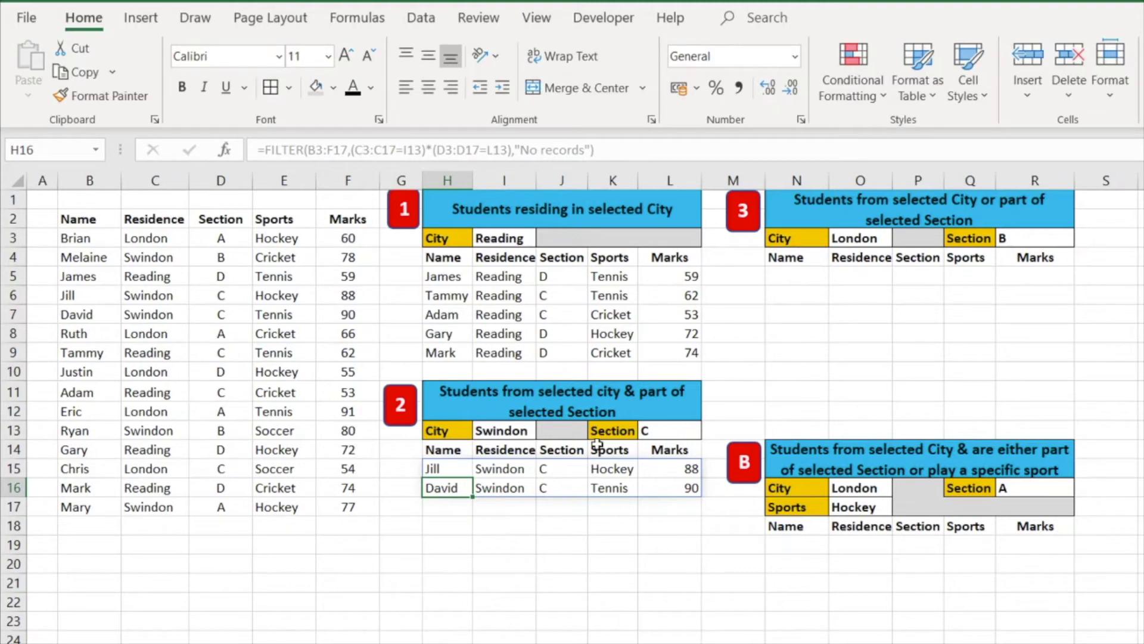
# Try the second table's city selector in I13 with London, and finish with it set to Reading.
pyautogui.click(516, 430)
pyautogui.click(544, 431)
pyautogui.click(529, 442)
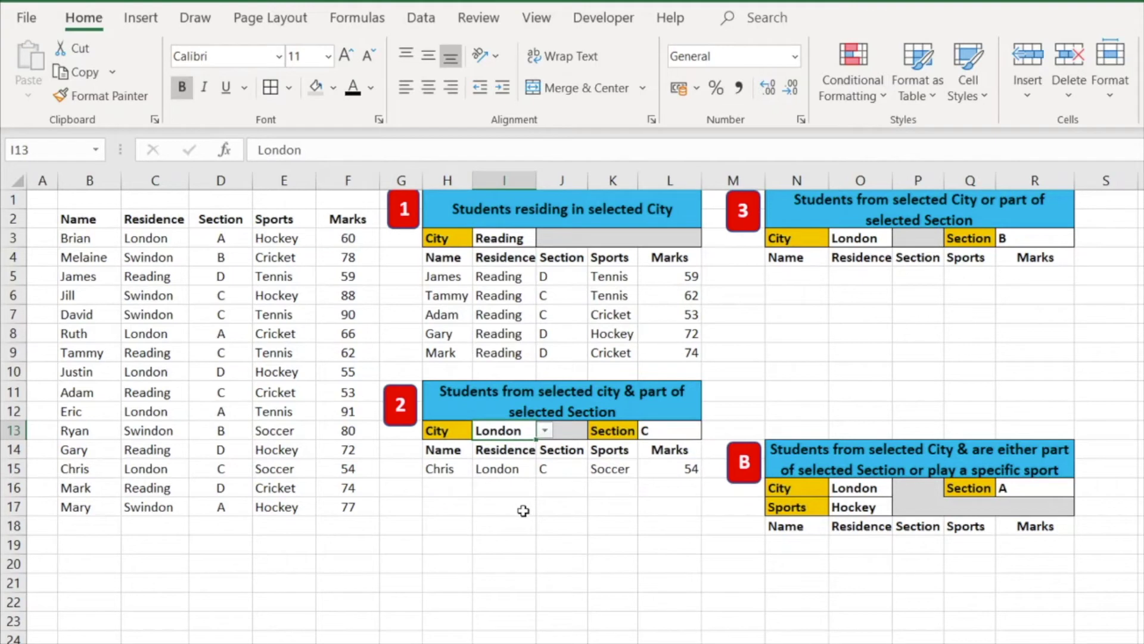
pyautogui.click(544, 431)
pyautogui.click(526, 462)
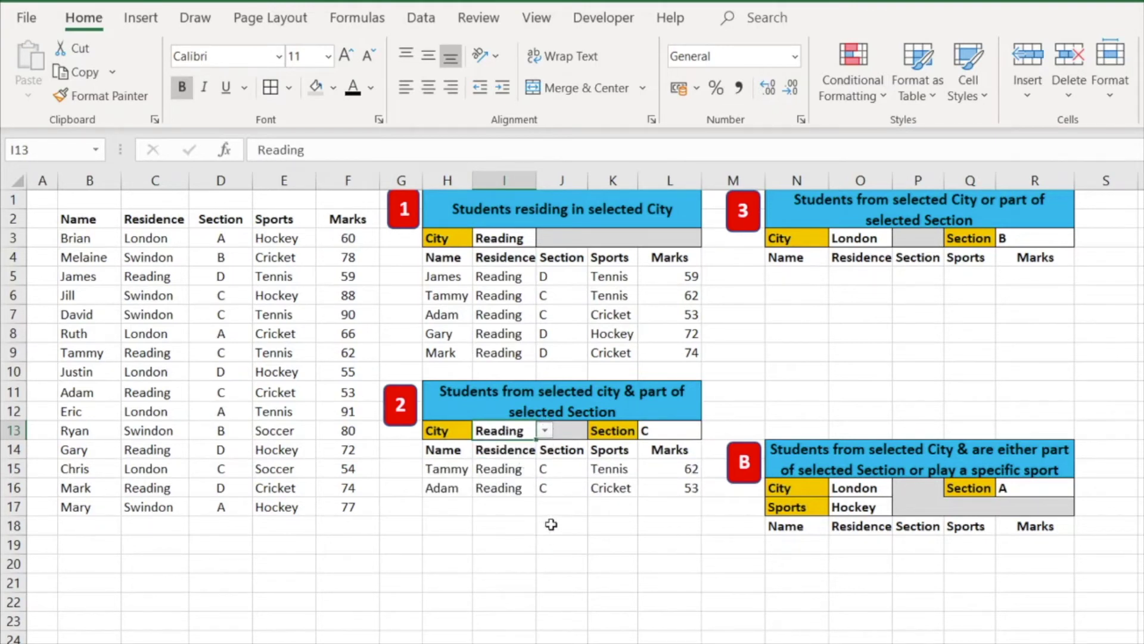
# Test the second table's section selector in L13 with A, and set it back to C.
pyautogui.click(695, 425)
pyautogui.click(710, 430)
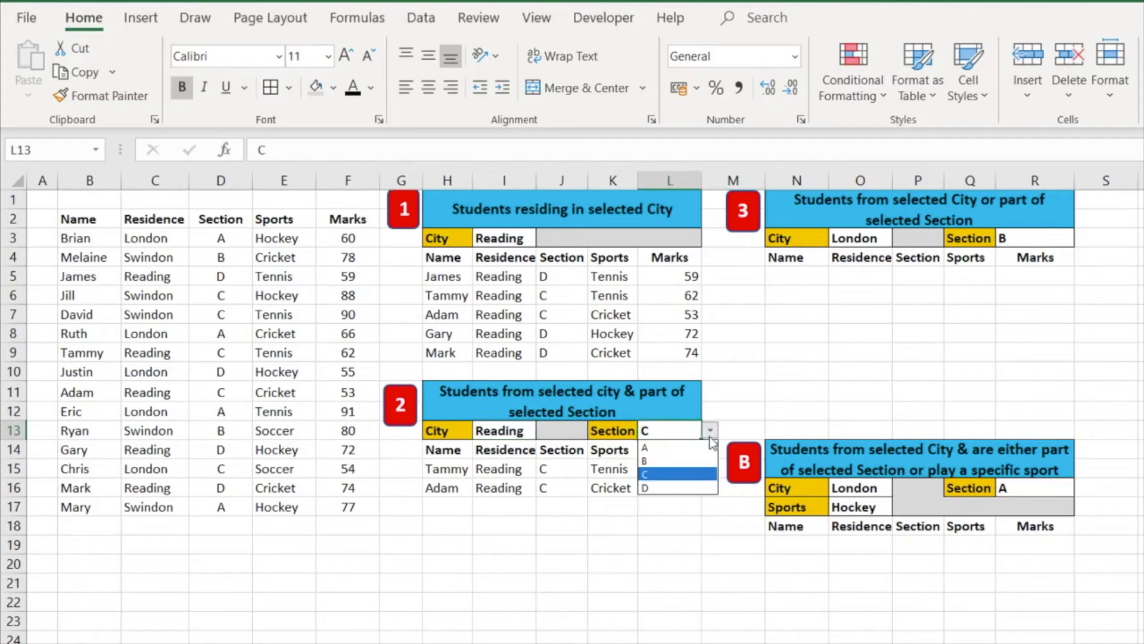
pyautogui.click(686, 451)
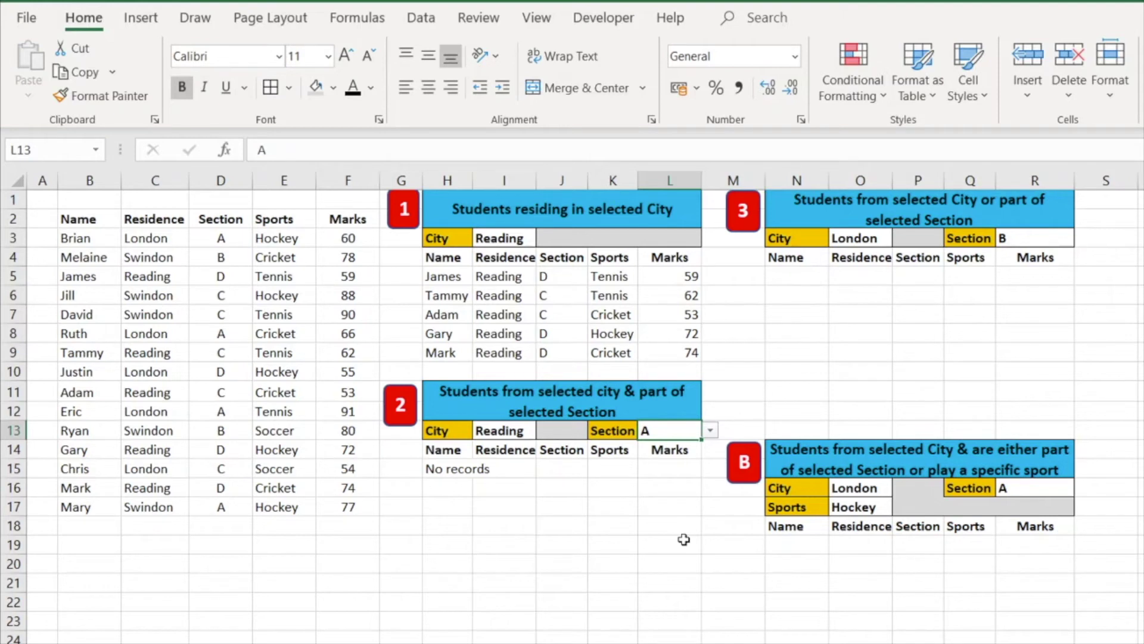
pyautogui.click(710, 430)
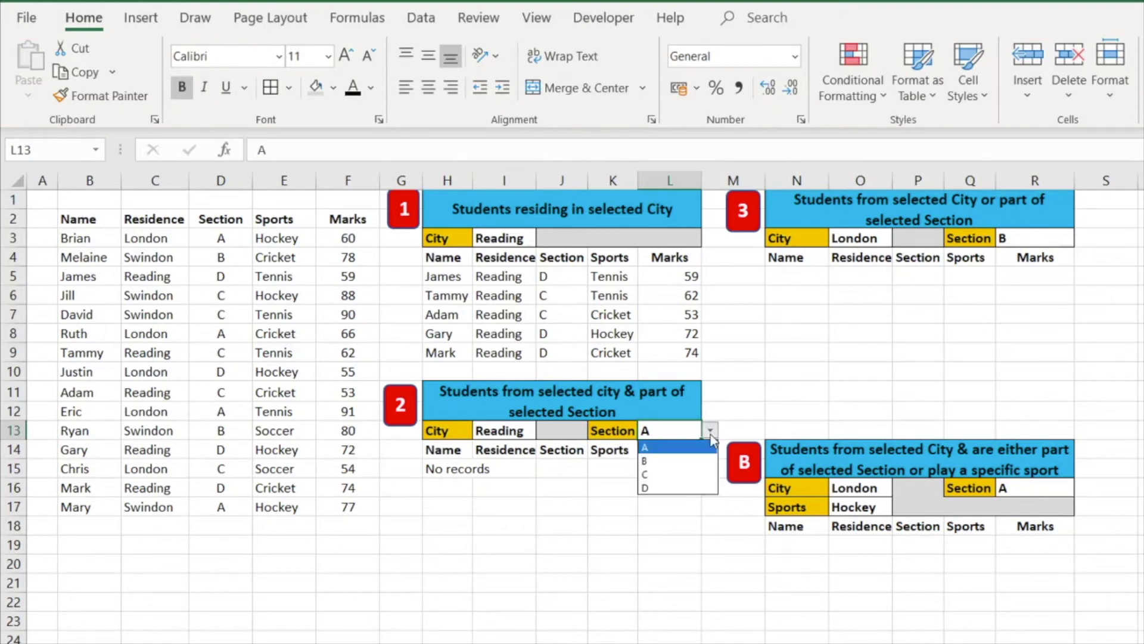
pyautogui.click(691, 473)
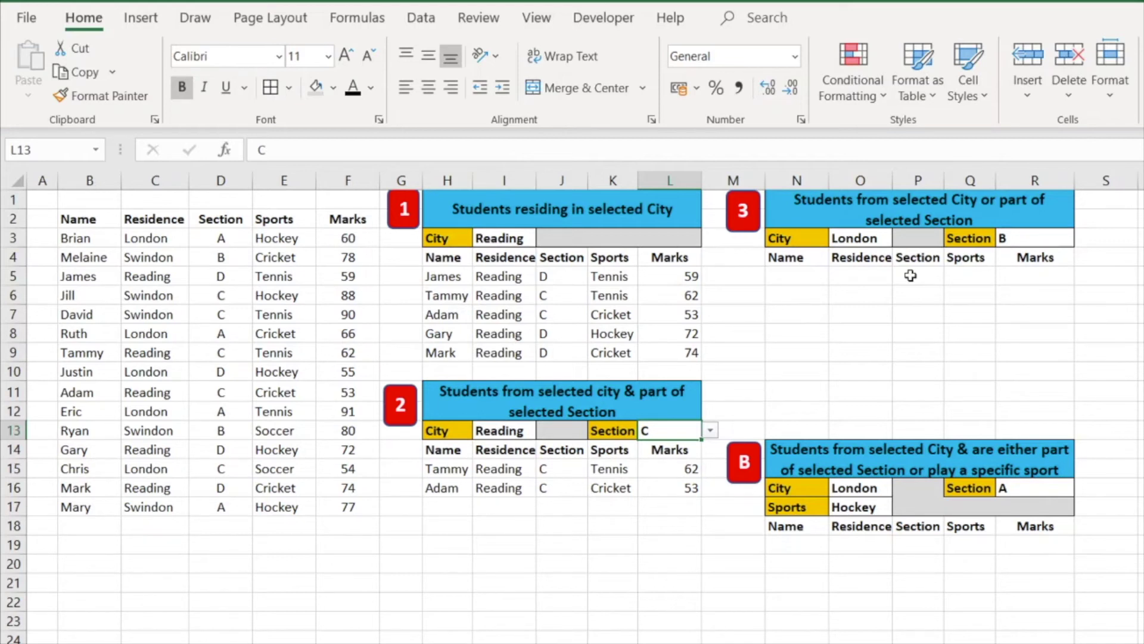
# Start a FILTER formula in N5 under the city-or-section table, with B3:F17 as the array.
pyautogui.click(807, 285)
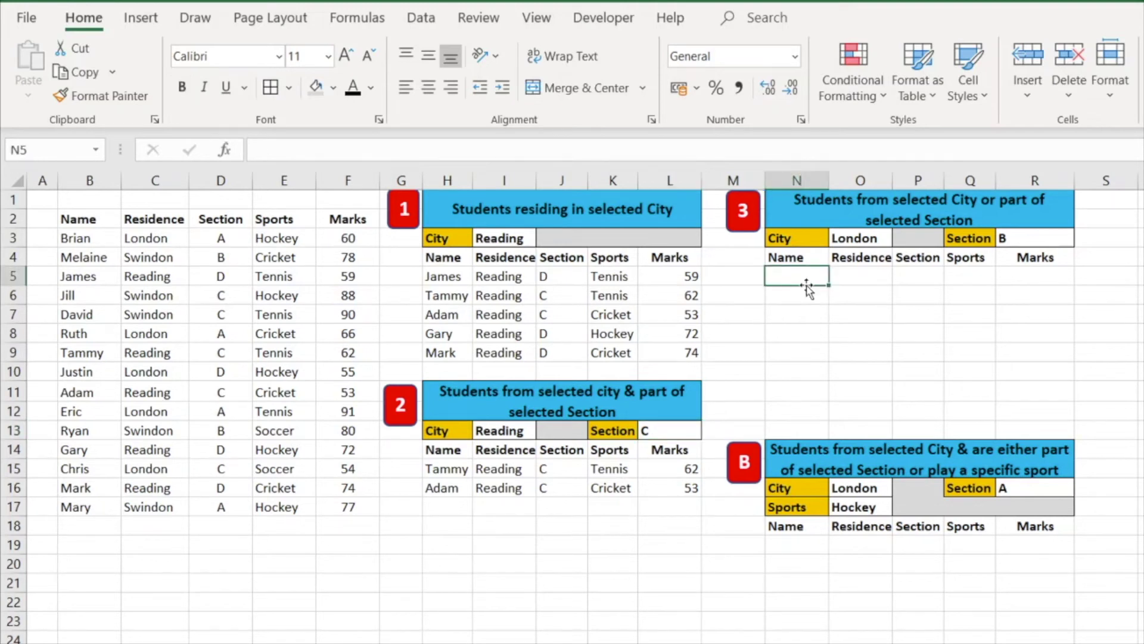
pyautogui.write('=fil')
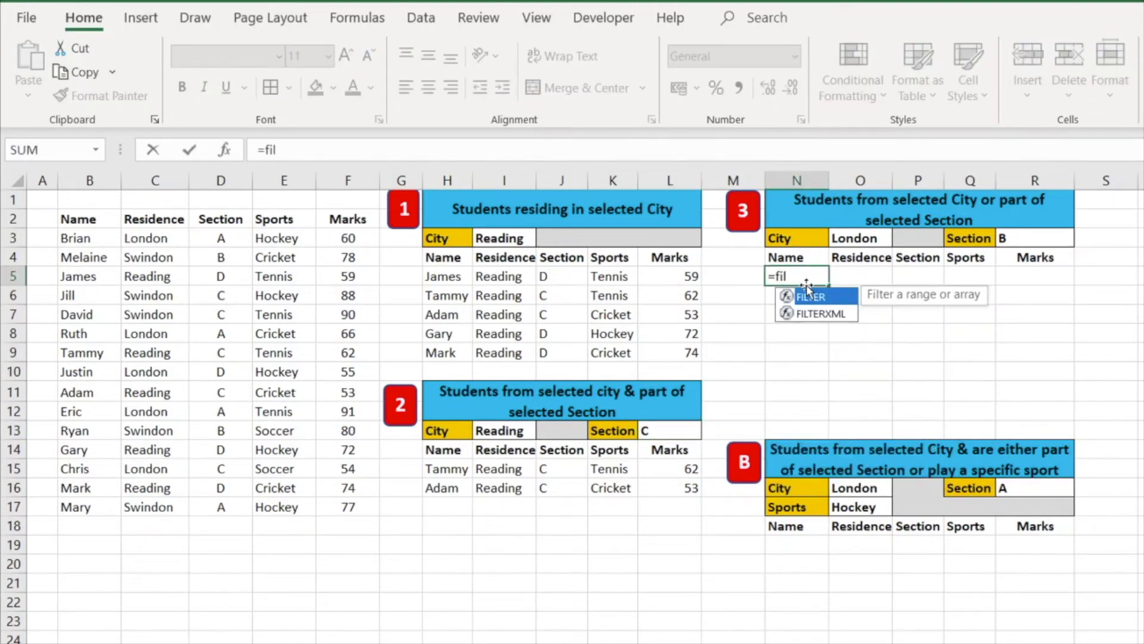
pyautogui.write('ter(')
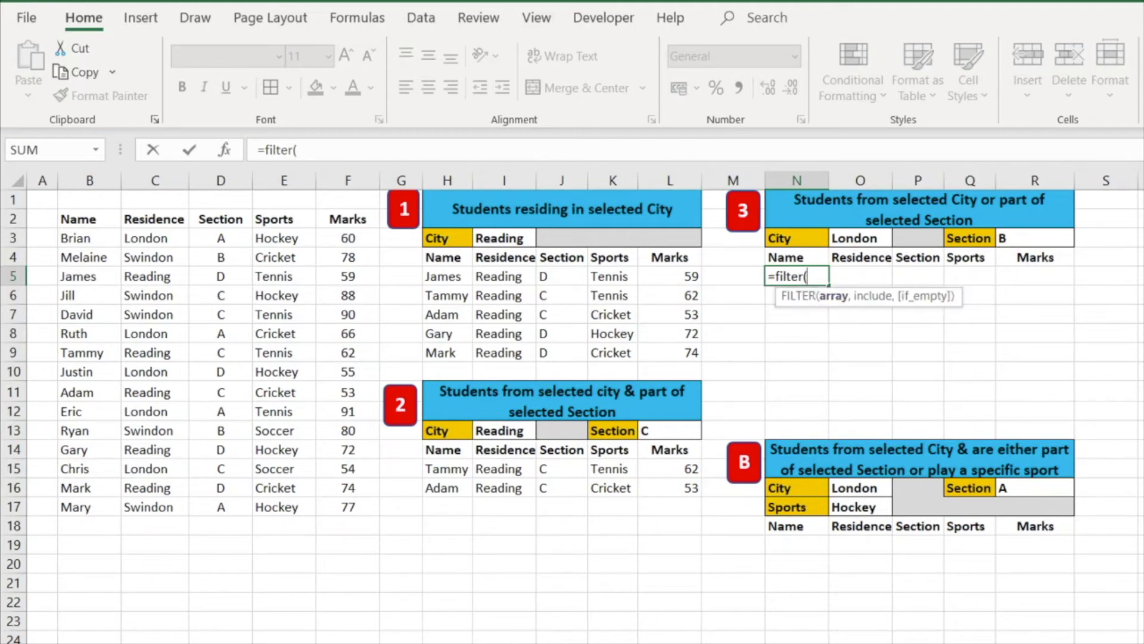
pyautogui.moveTo(67, 238); pyautogui.dragTo(331, 500)
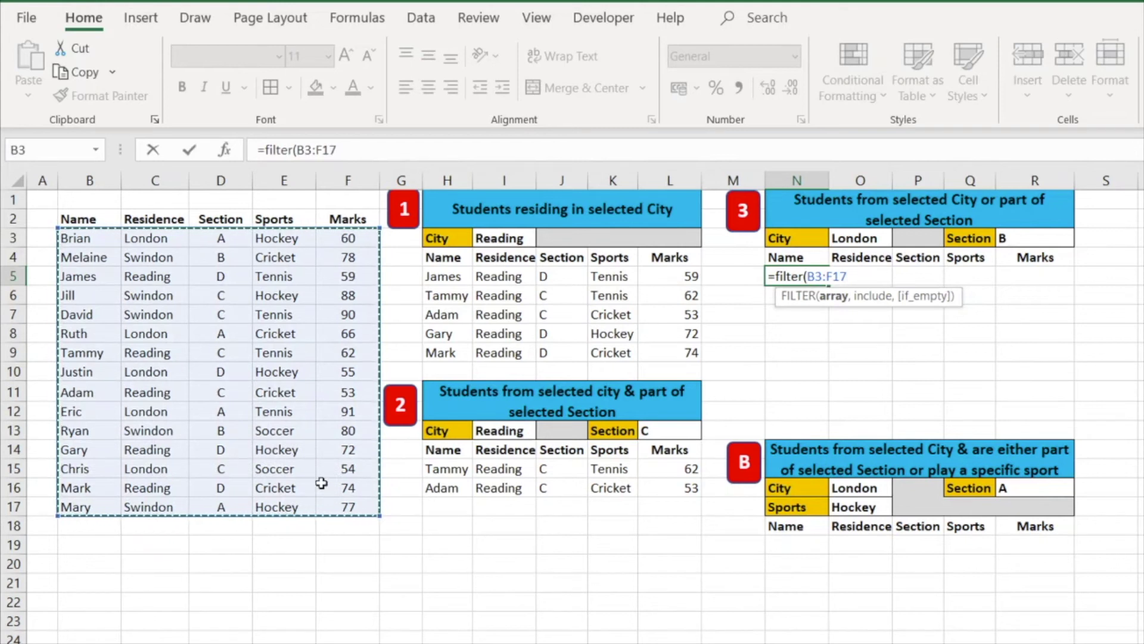
pyautogui.write(',')
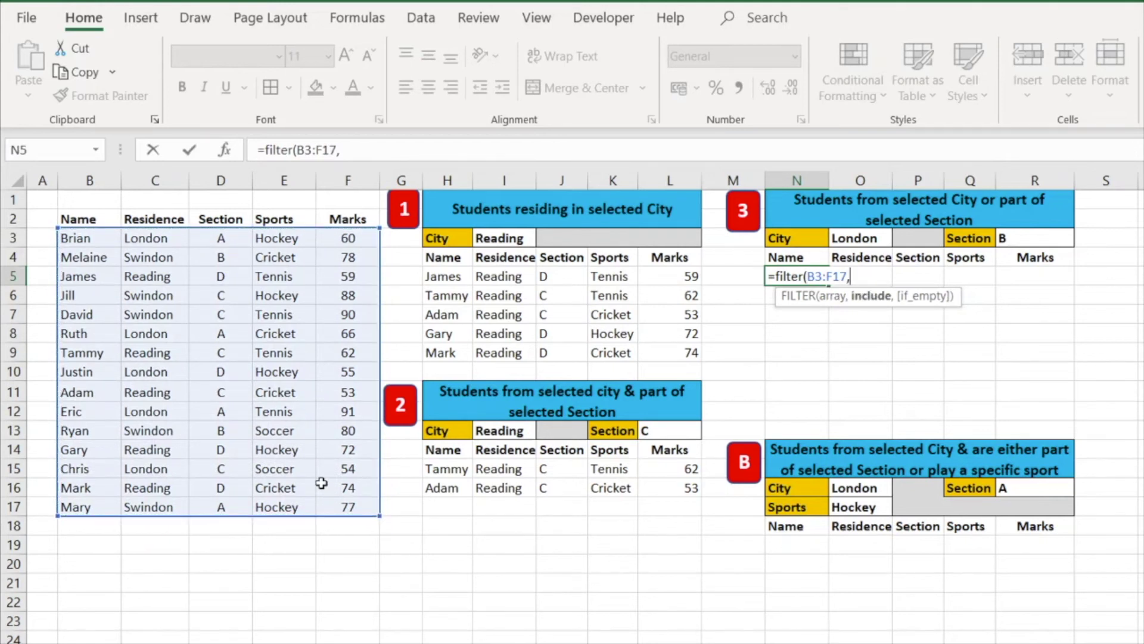
# Add the bracketed city condition (C3:C17=O3) as the include argument, followed by the + operator for OR logic.
pyautogui.write('(')
pyautogui.moveTo(168, 238); pyautogui.dragTo(157, 508)
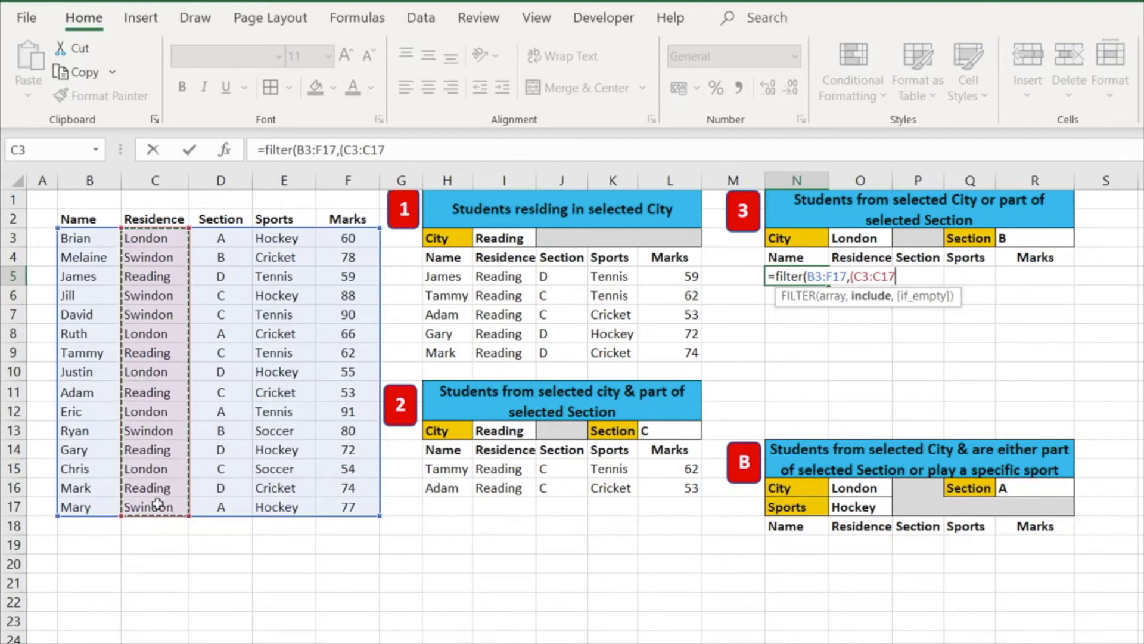
pyautogui.write('=')
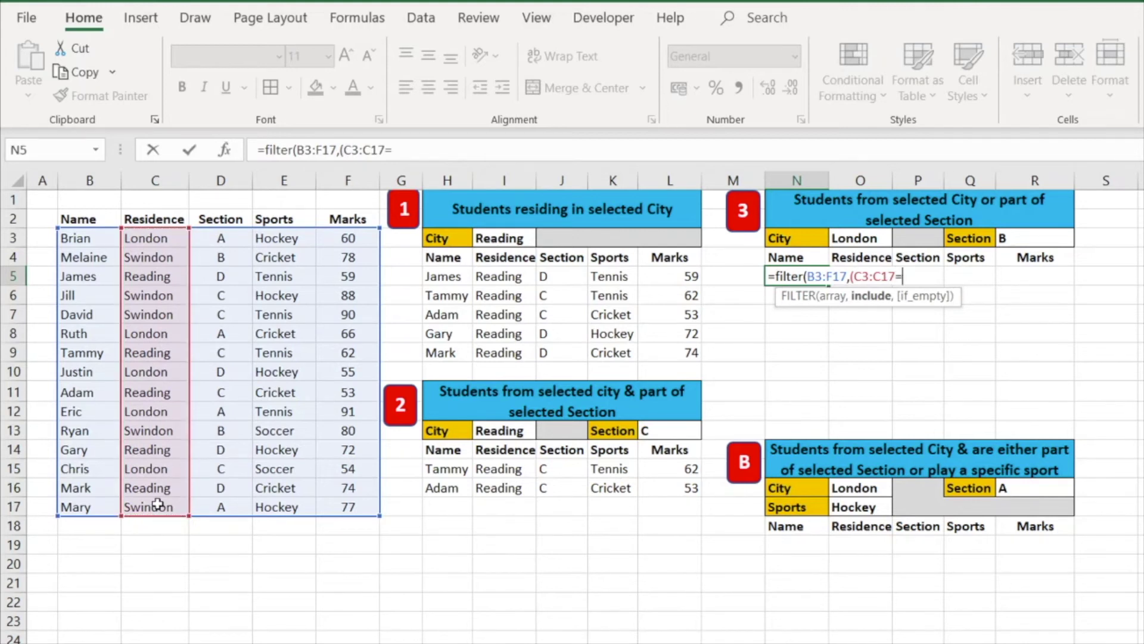
pyautogui.click(870, 239)
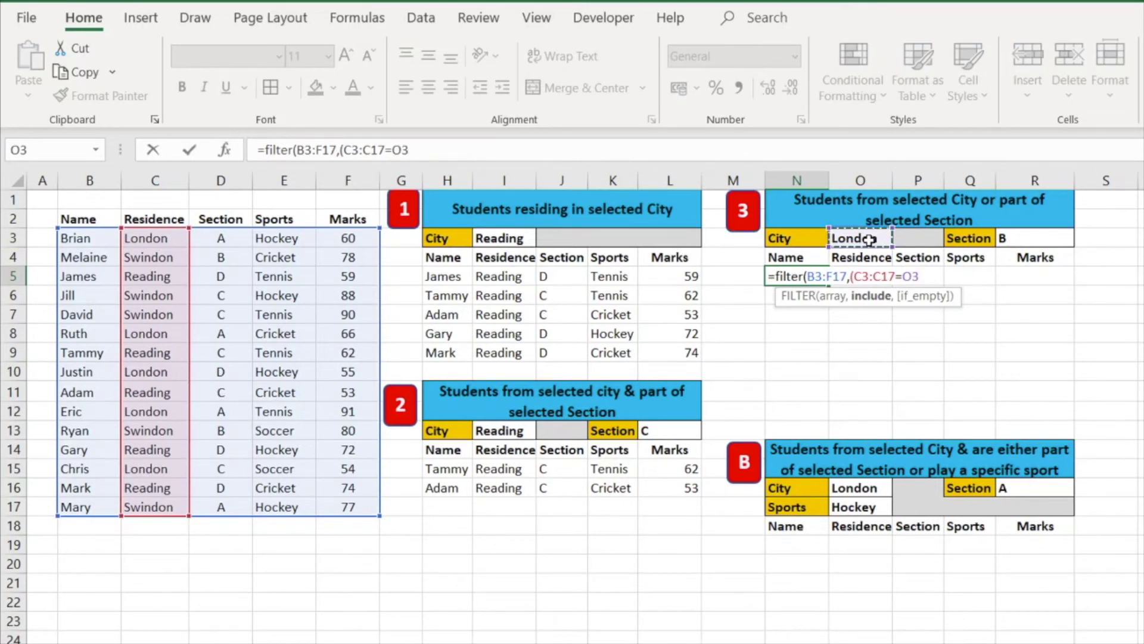
pyautogui.write(')+')
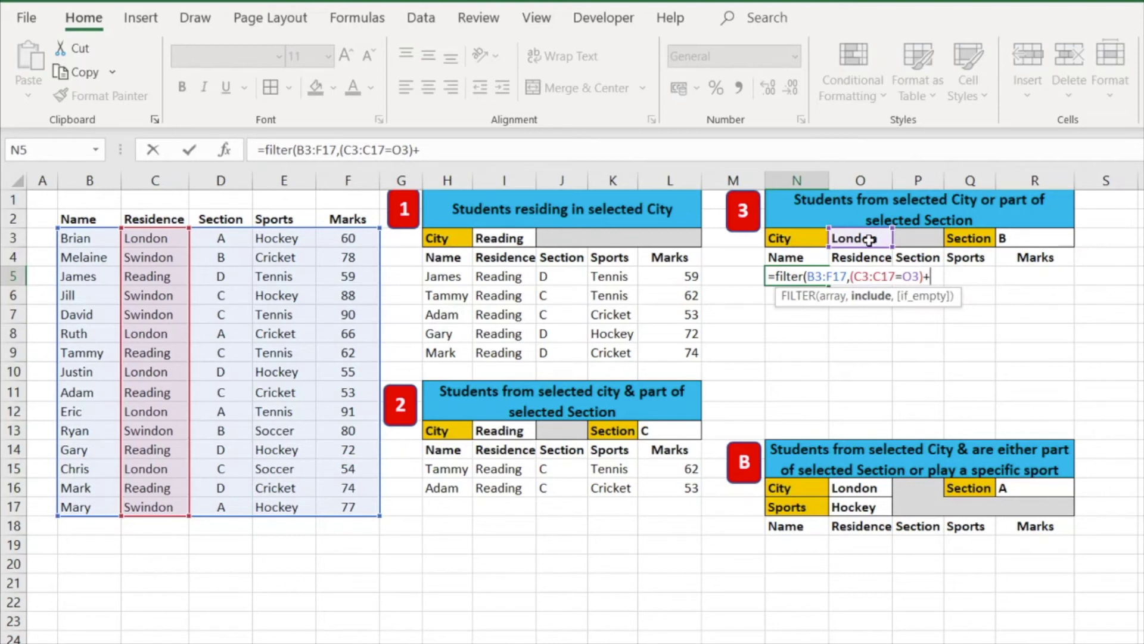
# Add the bracketed section condition (D3:D17=R3) to complete the include argument of the FILTER formula in N5.
pyautogui.write('(')
pyautogui.moveTo(220, 239); pyautogui.dragTo(218, 501)
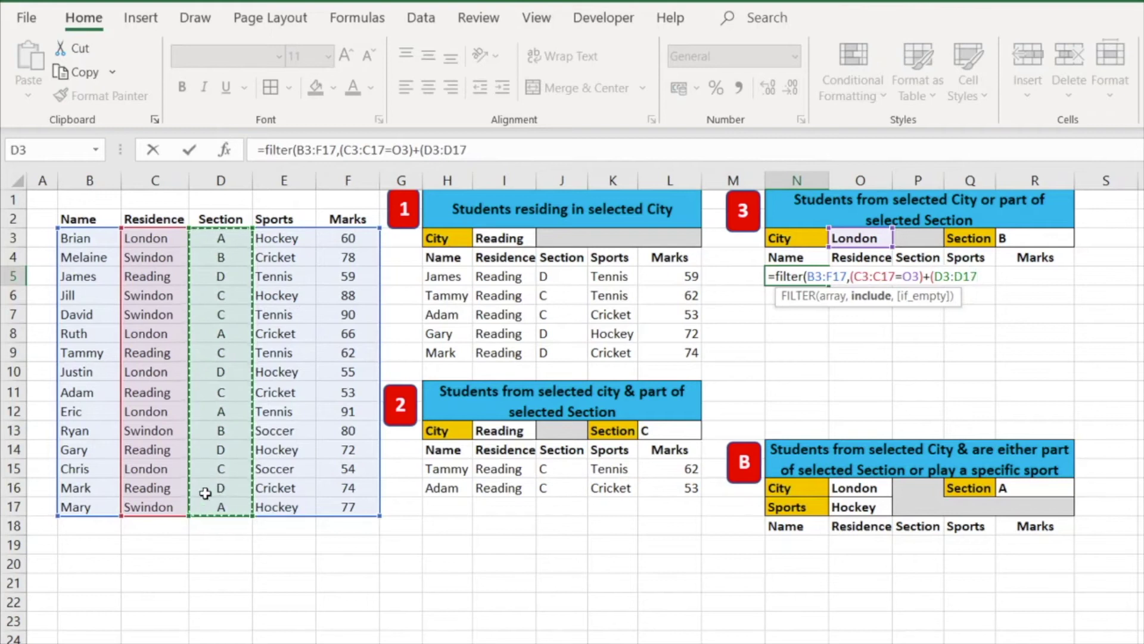
pyautogui.write('=')
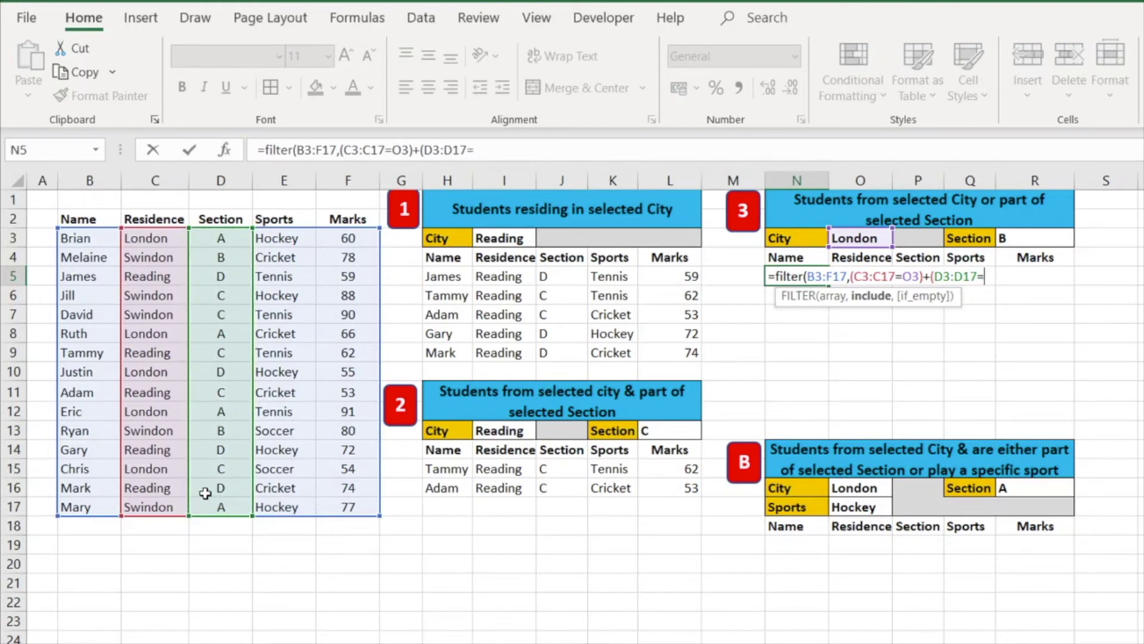
pyautogui.click(1040, 238)
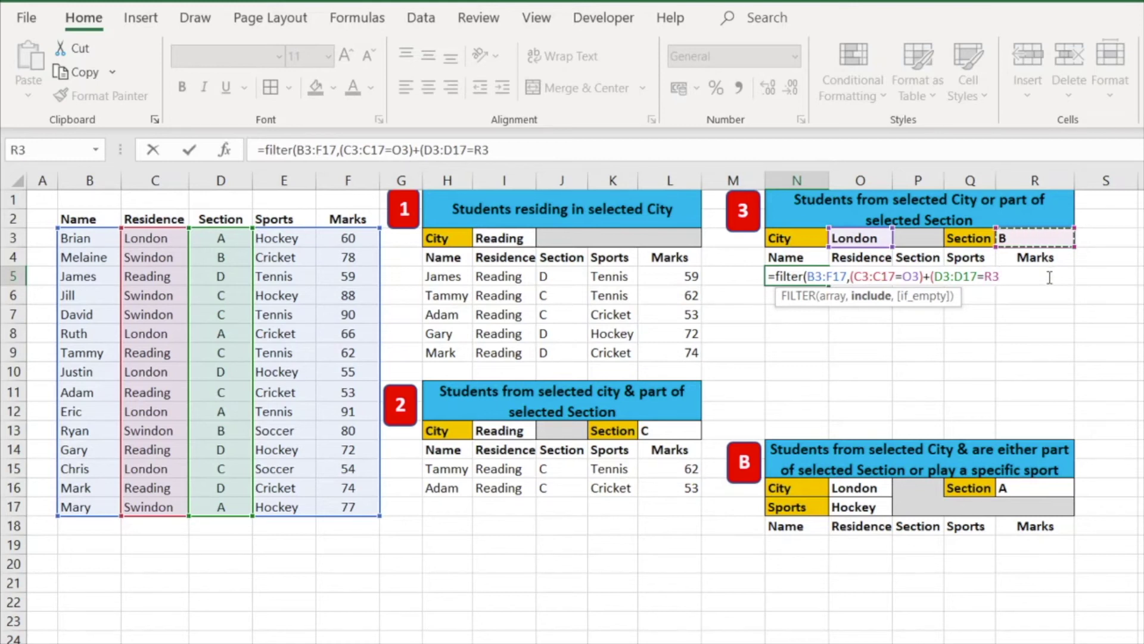
pyautogui.write('),')
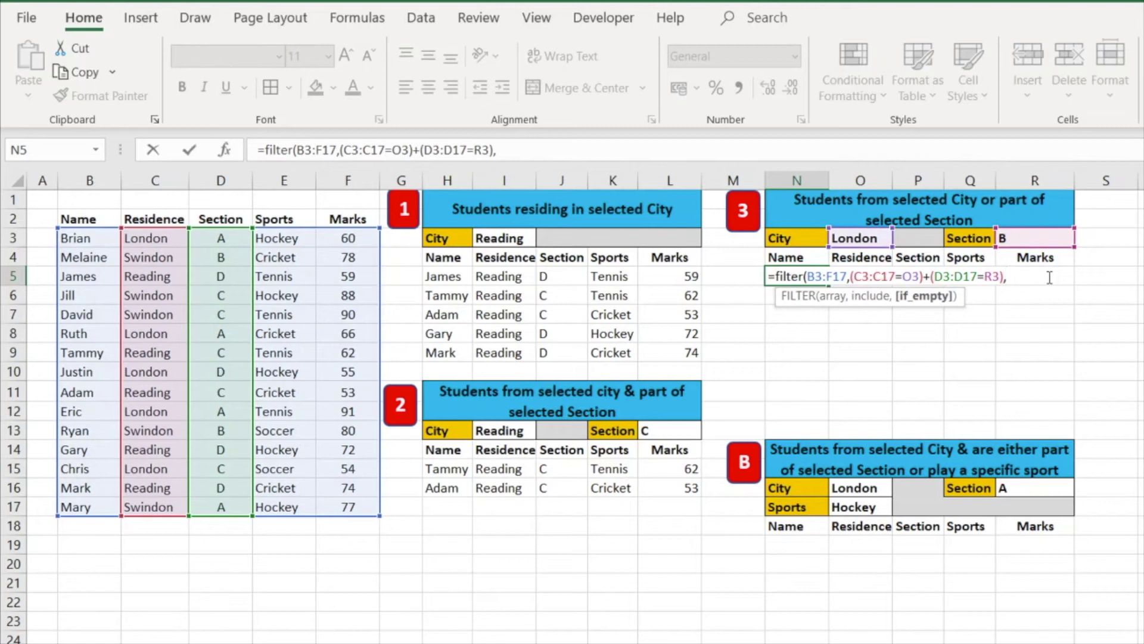
# Give the N5 formula "No records" as its if_empty value and enter the completed formula.
pyautogui.write('"No records"')
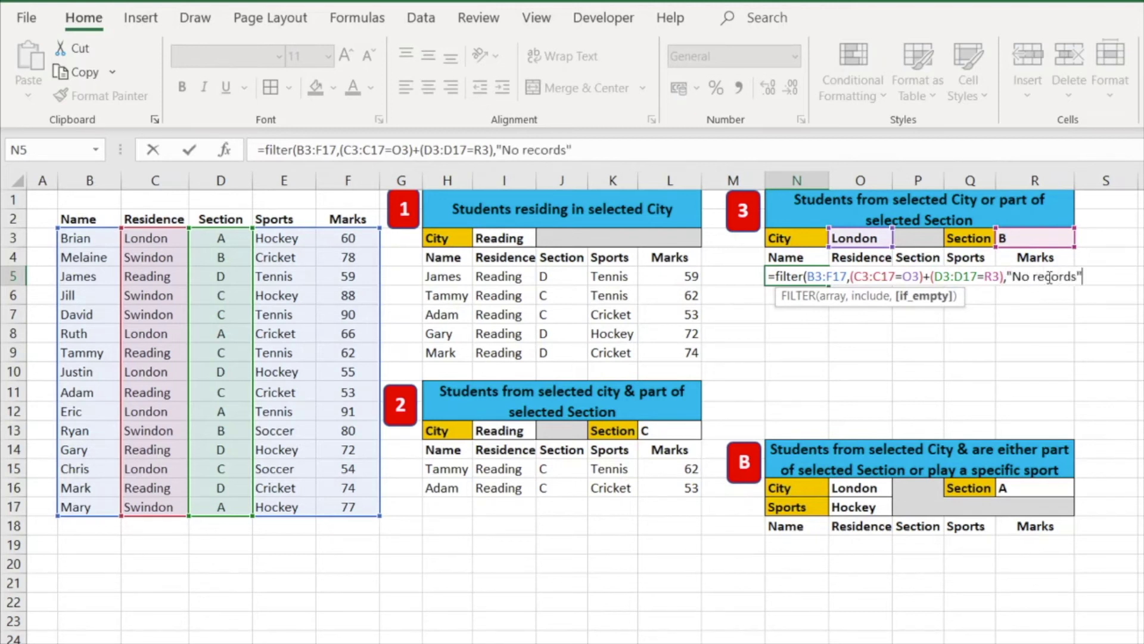
pyautogui.write(')')
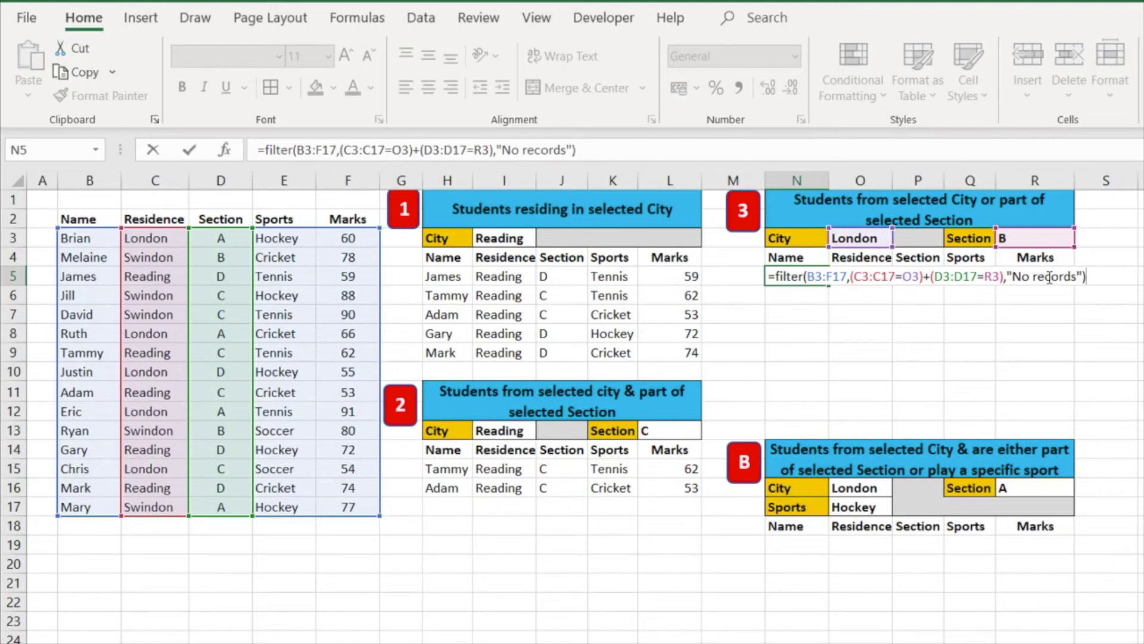
pyautogui.press('Return')
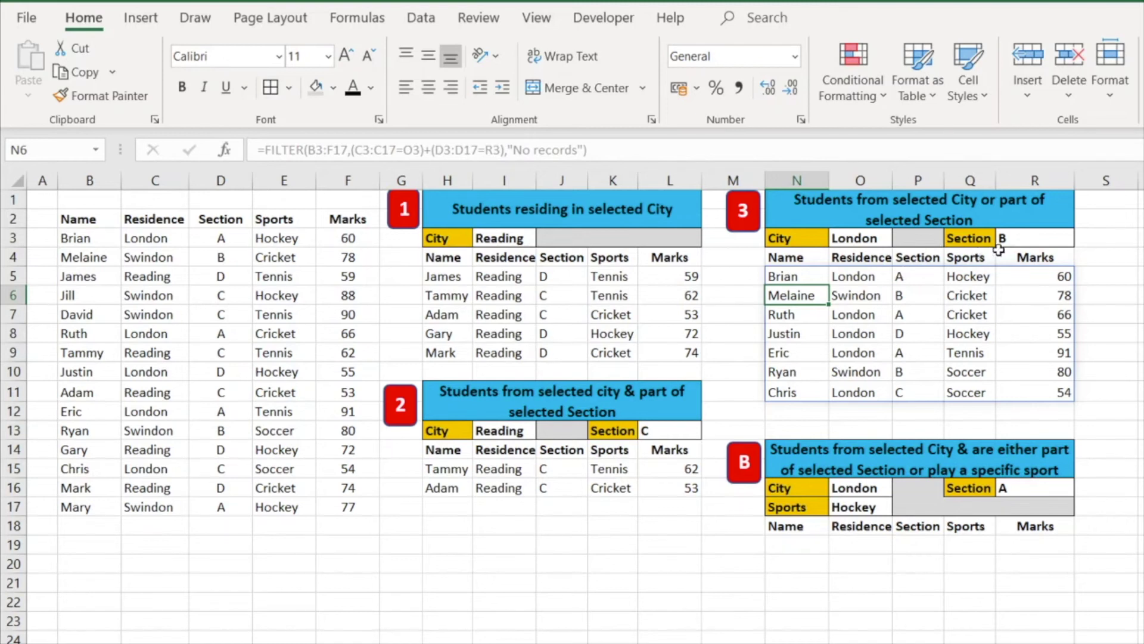
# Examine the residence and section values in rows 6 and 10 of the city-or-section results.
pyautogui.click(858, 298)
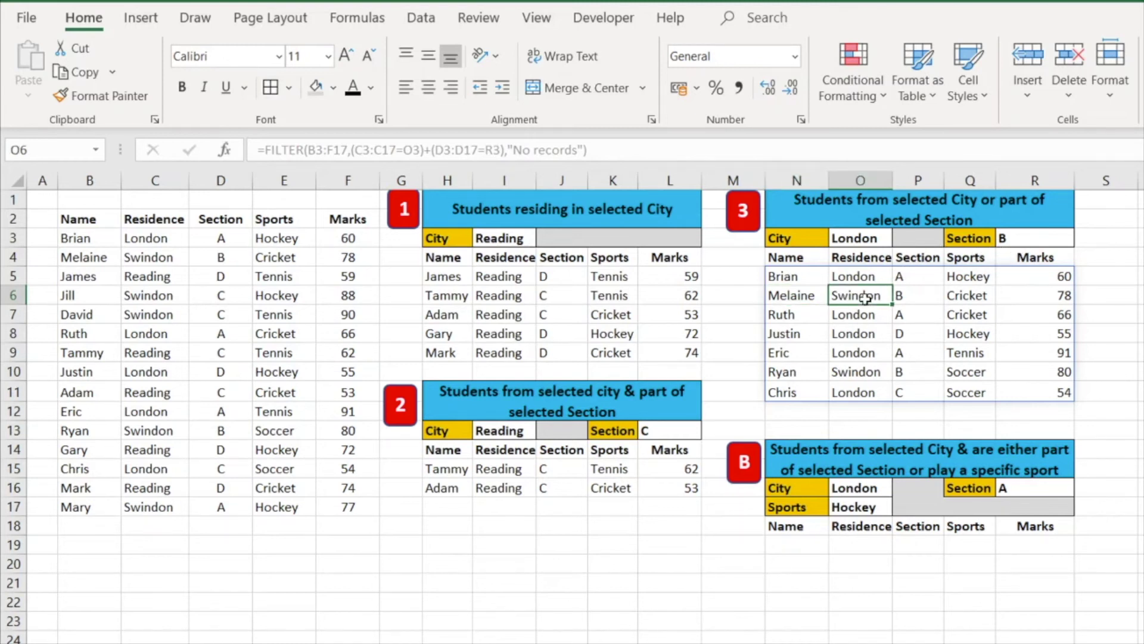
pyautogui.click(921, 297)
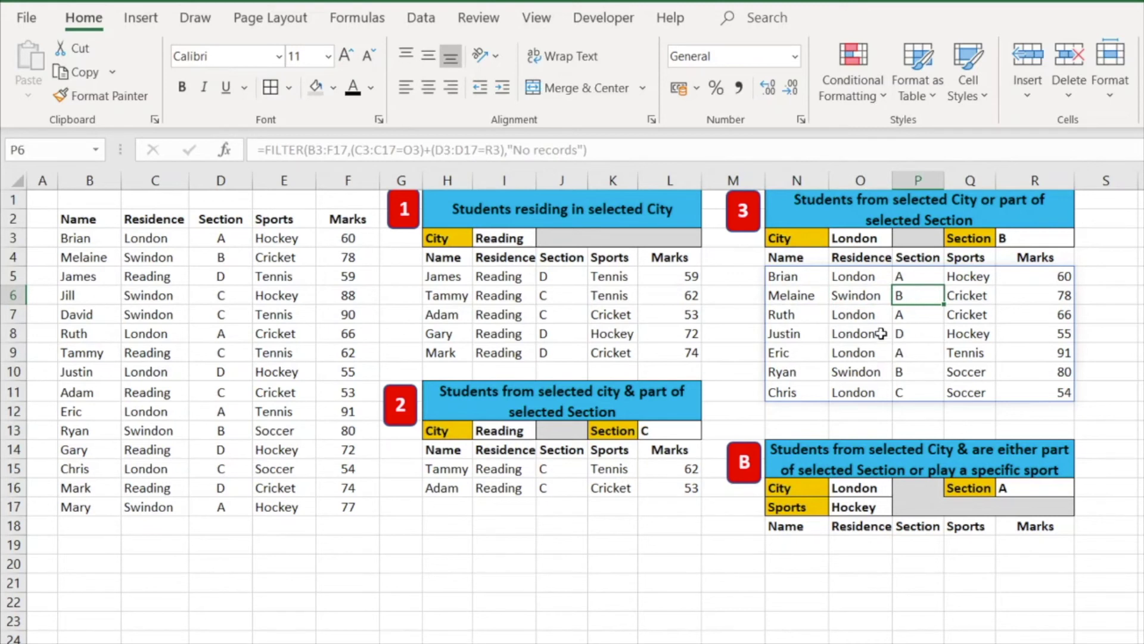
pyautogui.moveTo(867, 373); pyautogui.dragTo(900, 372)
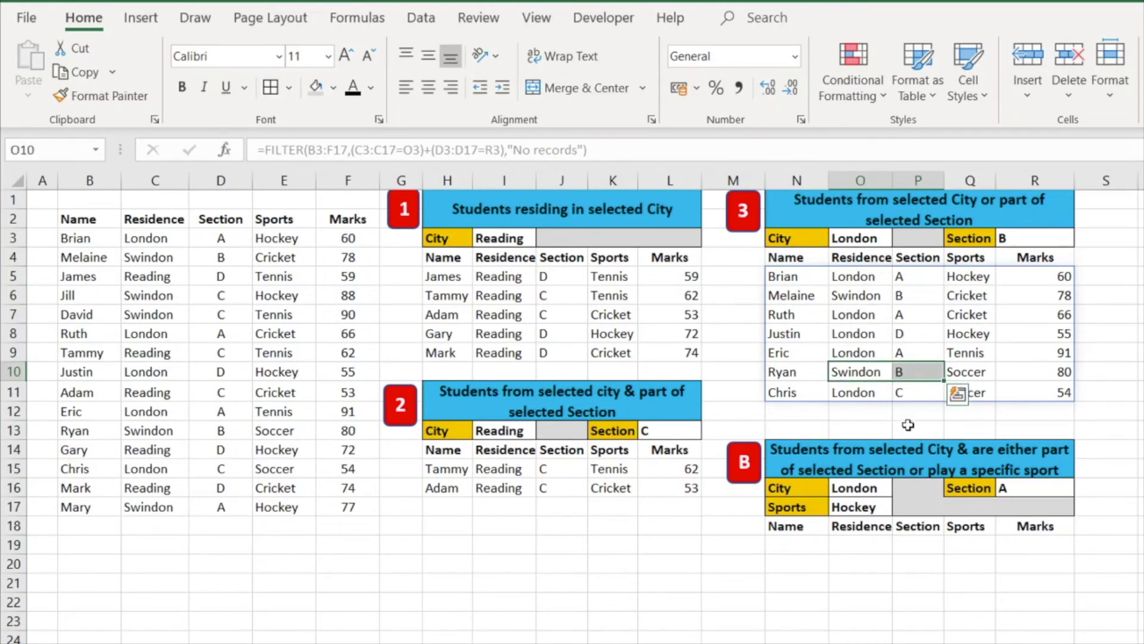
# Change the criteria of the city-or-section table to city Reading in O3 and section C in R3.
pyautogui.click(881, 238)
pyautogui.click(900, 239)
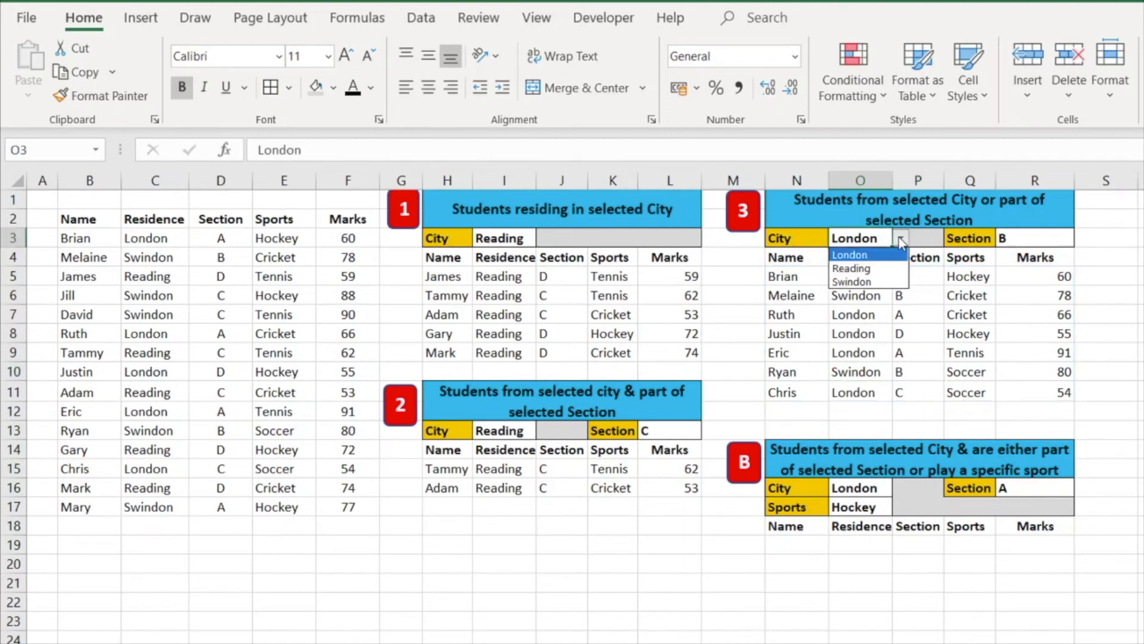
pyautogui.click(879, 269)
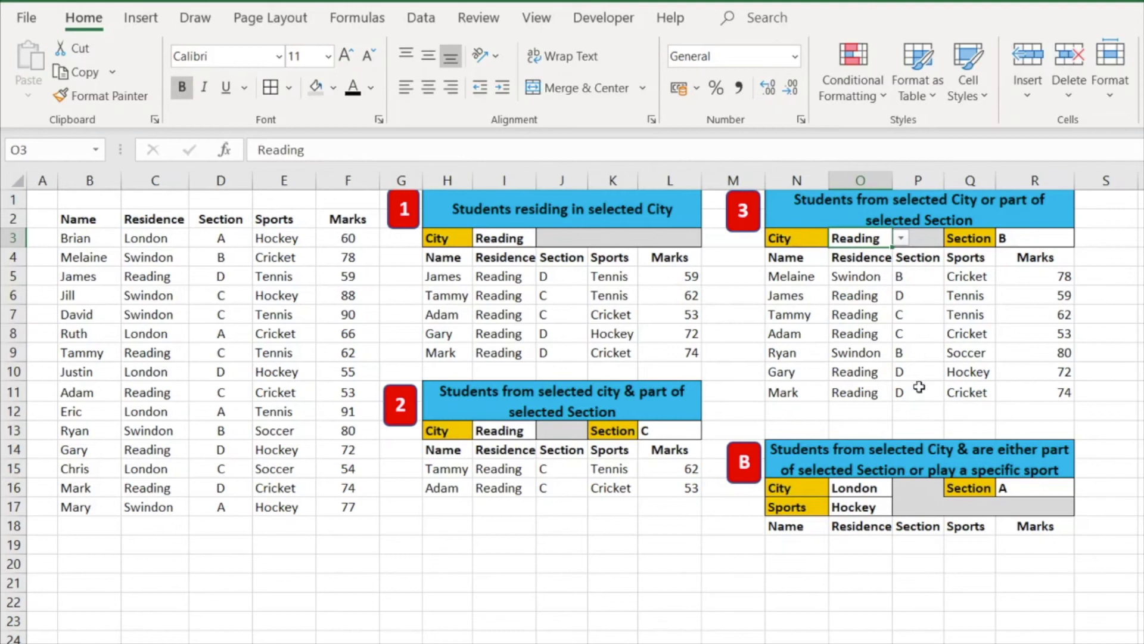
pyautogui.click(1060, 233)
pyautogui.click(1083, 239)
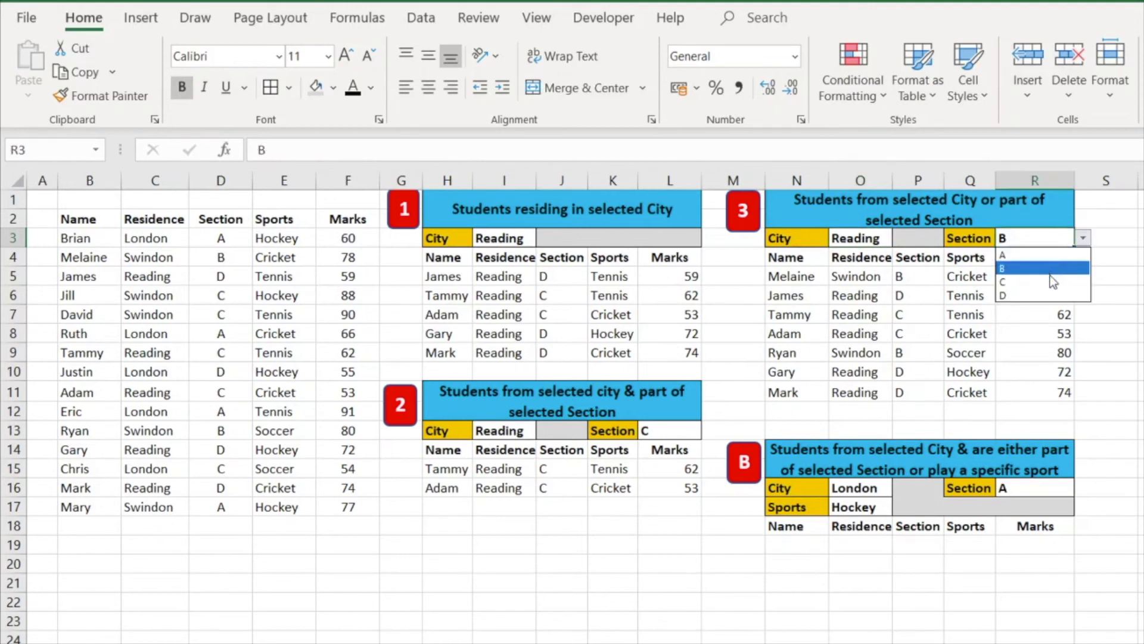
pyautogui.click(1049, 281)
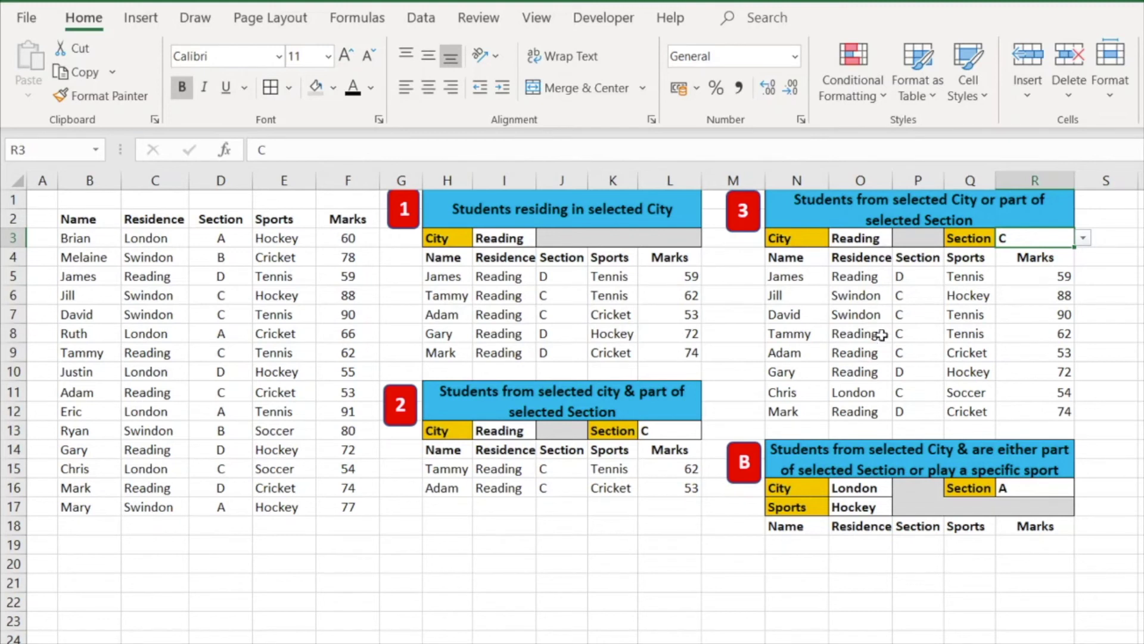
# Examine the residence and section values in rows 6, 7 and 11 of the city-or-section results, and the N5 formula.
pyautogui.click(880, 298)
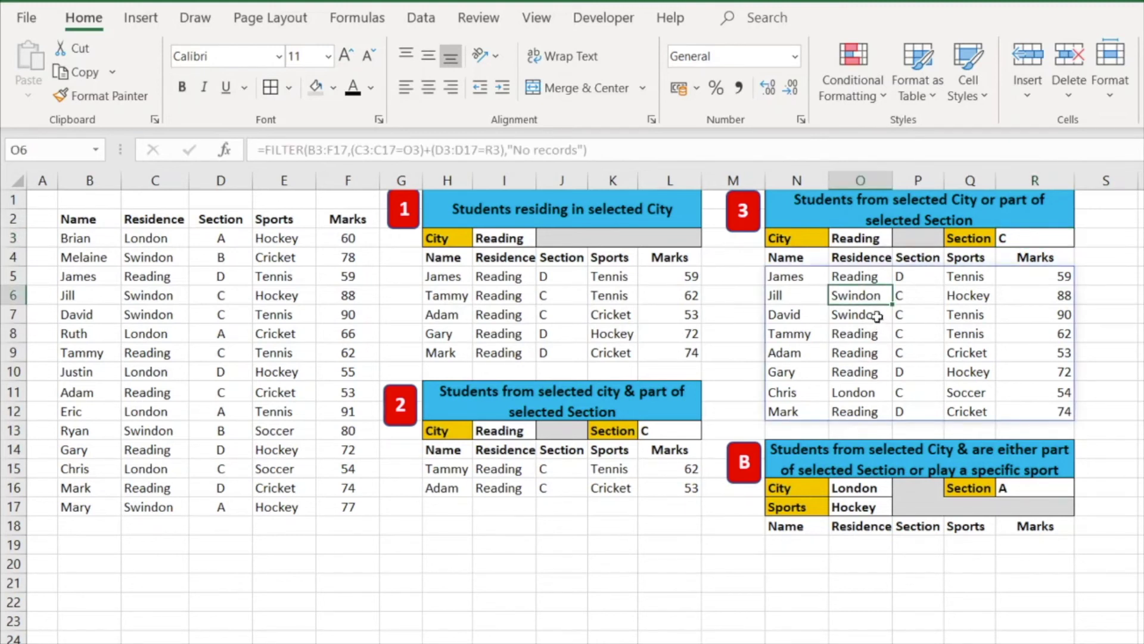
pyautogui.click(877, 316)
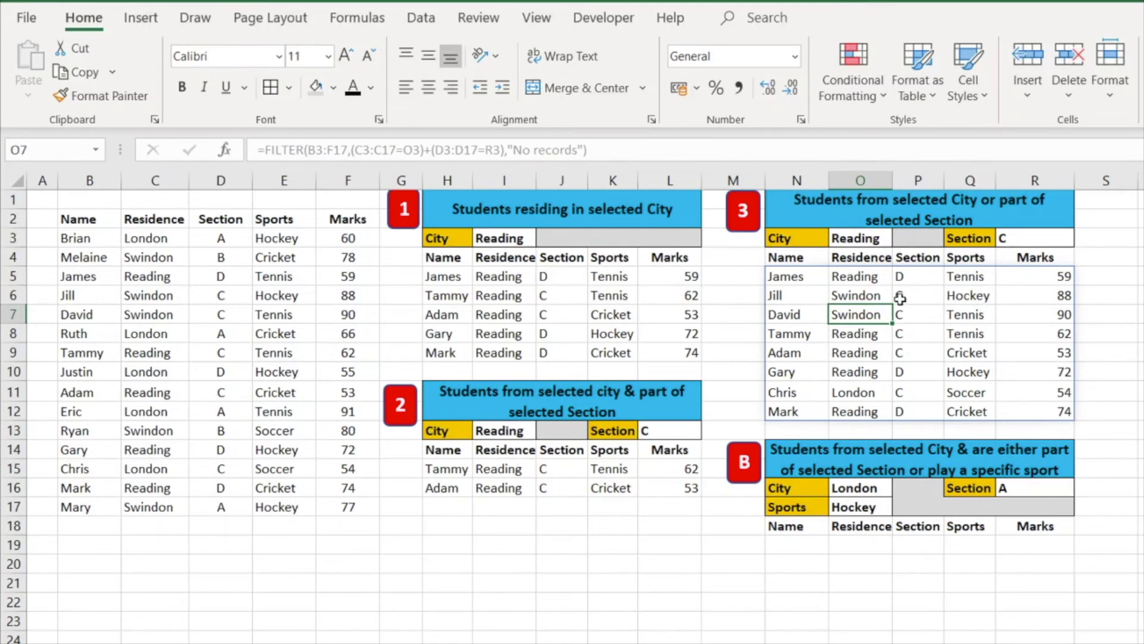
pyautogui.moveTo(866, 394); pyautogui.dragTo(900, 392)
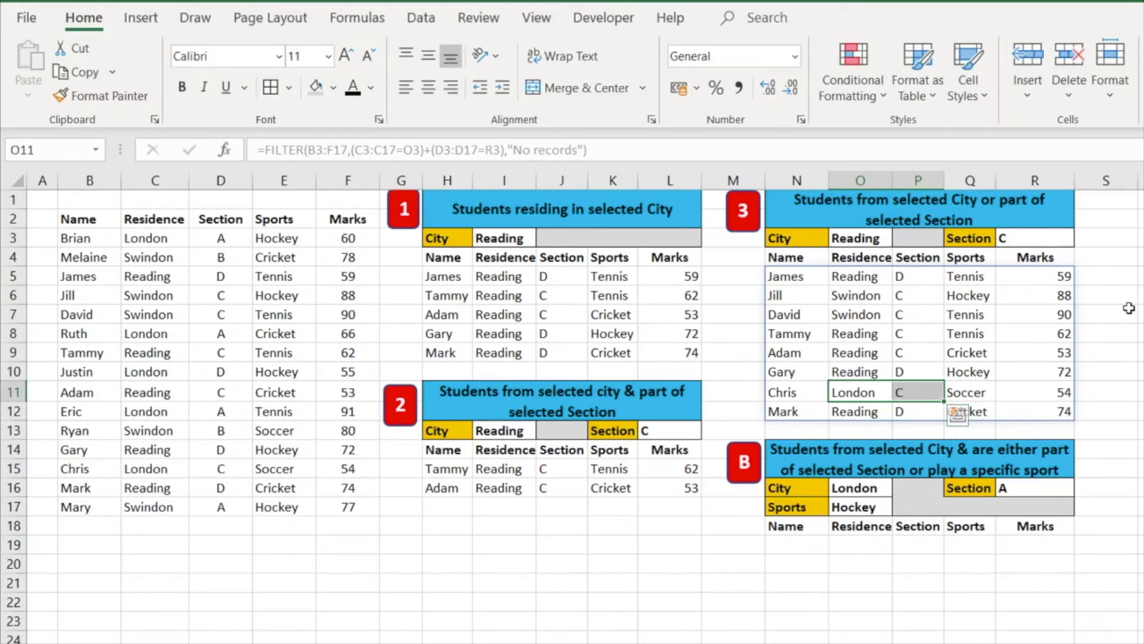
pyautogui.click(1125, 313)
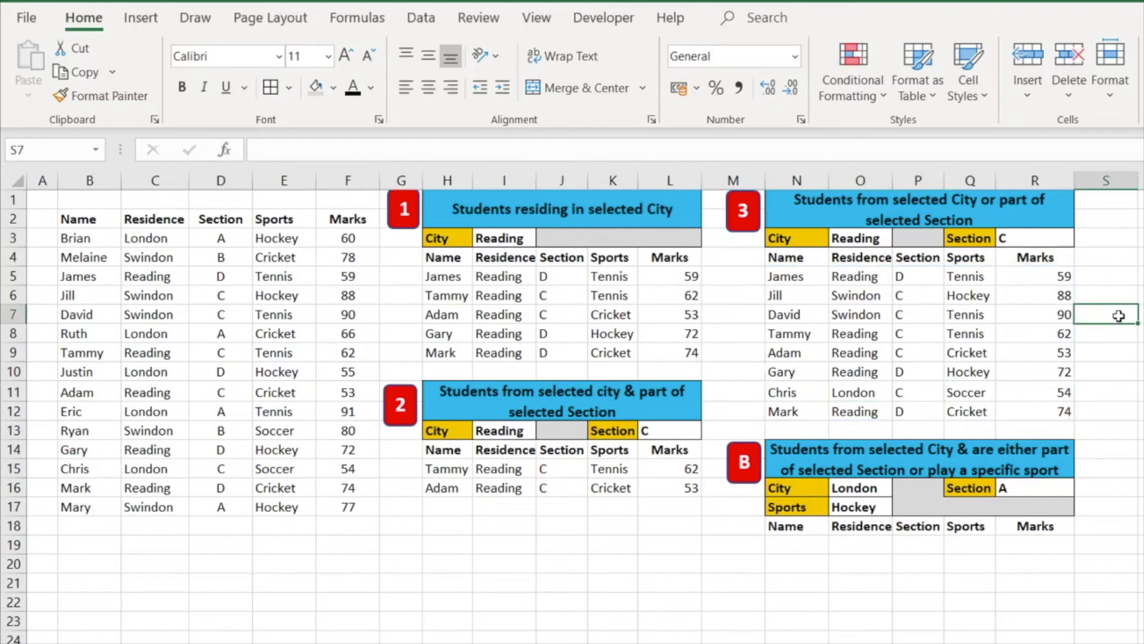
pyautogui.click(810, 276)
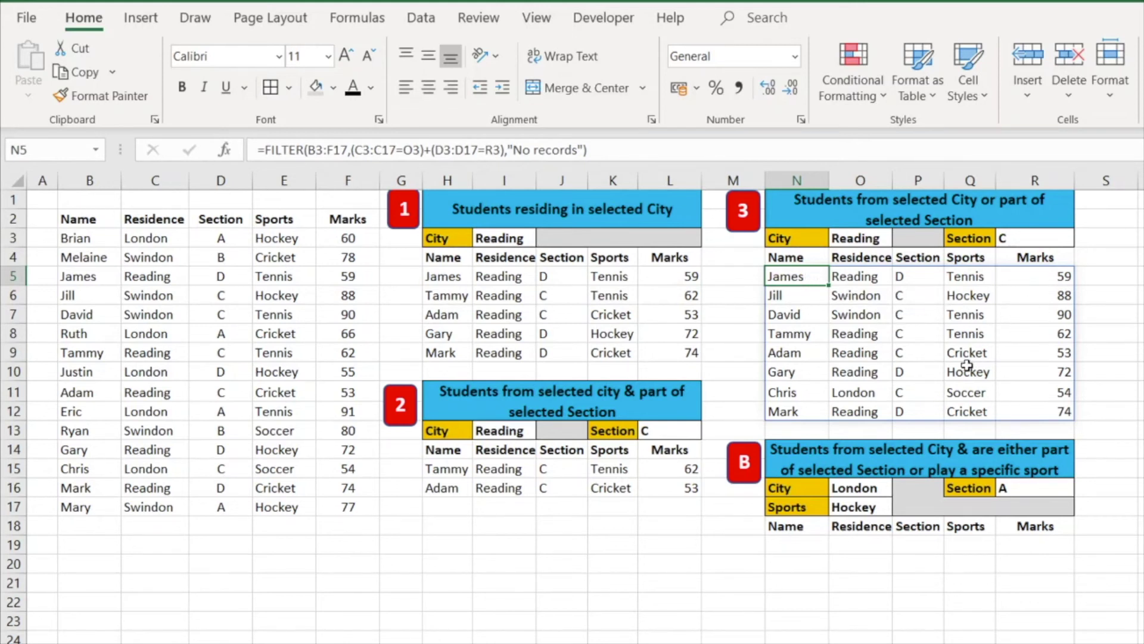
pyautogui.click(916, 319)
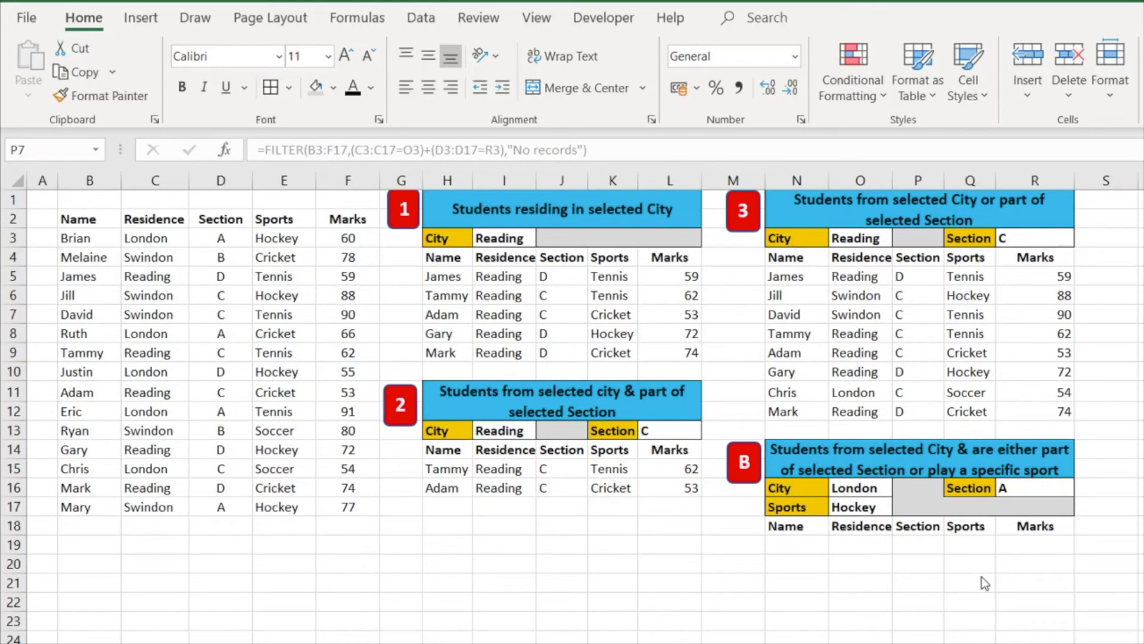
# Start a FILTER formula in N19 with the student data B3:F17 as its array argument.
pyautogui.click(801, 540)
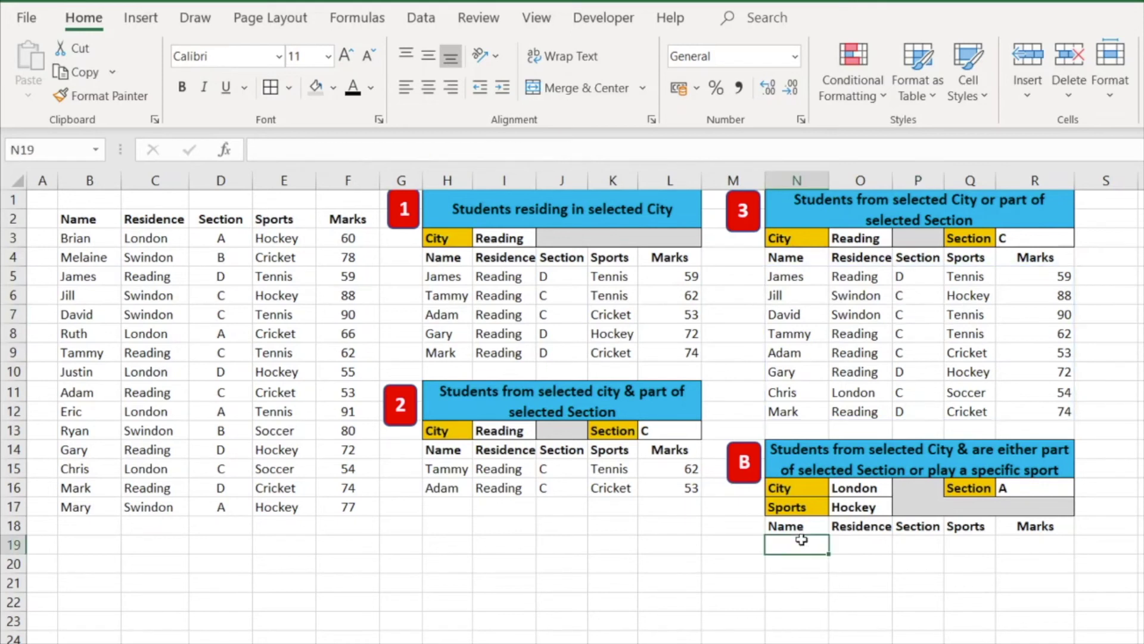
pyautogui.write('=')
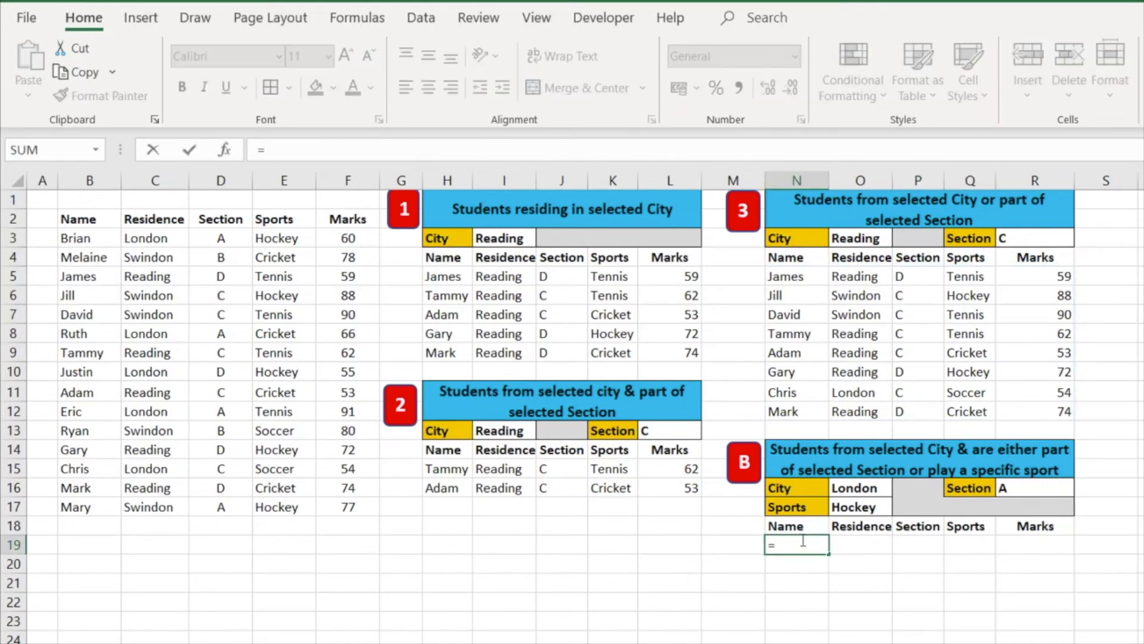
pyautogui.write('filter')
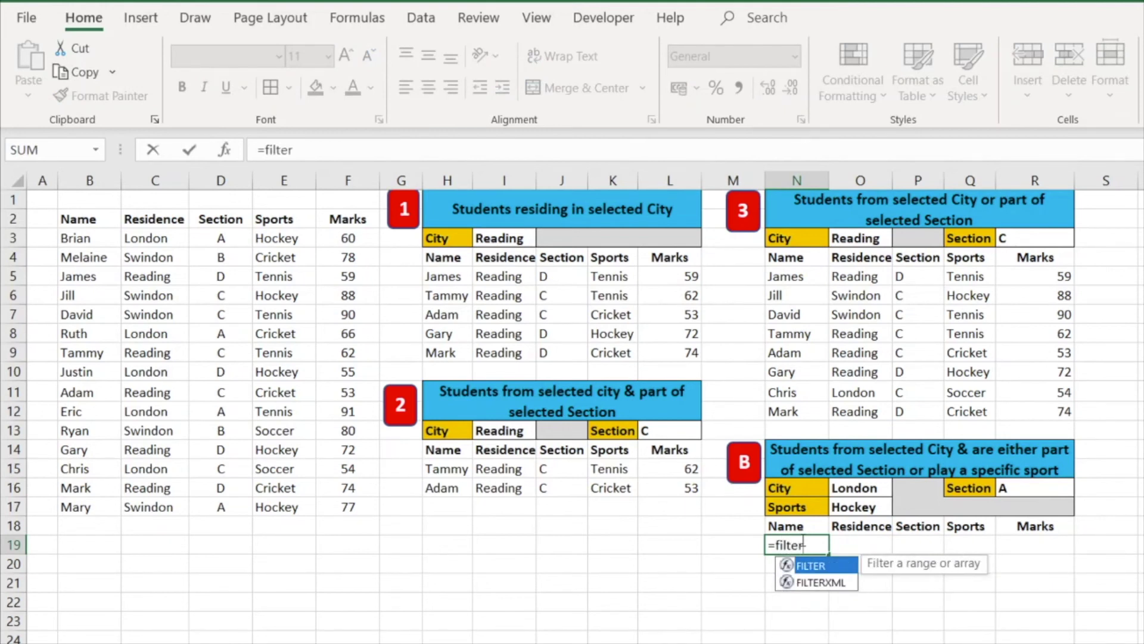
pyautogui.write('(')
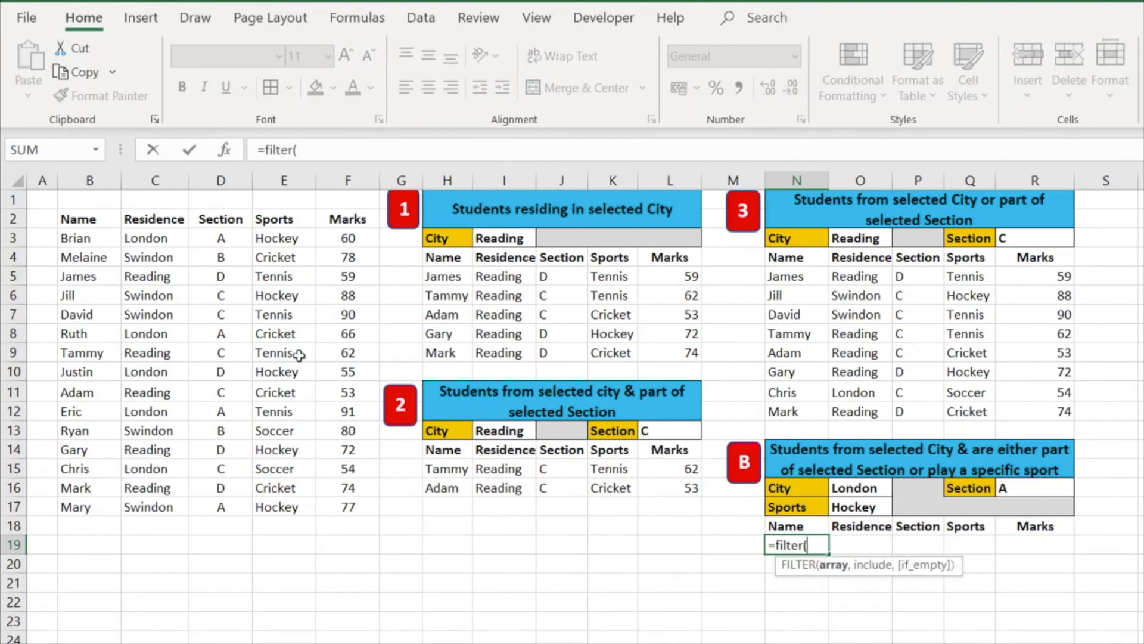
pyautogui.moveTo(96, 241); pyautogui.dragTo(351, 513)
pyautogui.write(',')
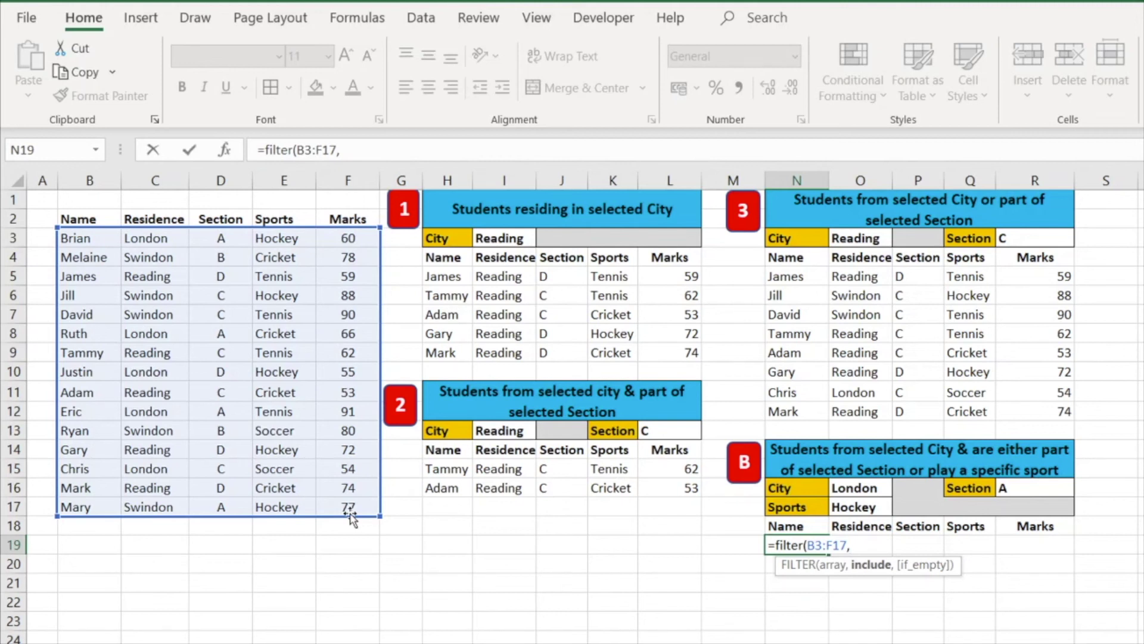
# Add the bracketed city condition (C3:C17=O16) to the include argument, followed by the * operator for AND logic.
pyautogui.write('(')
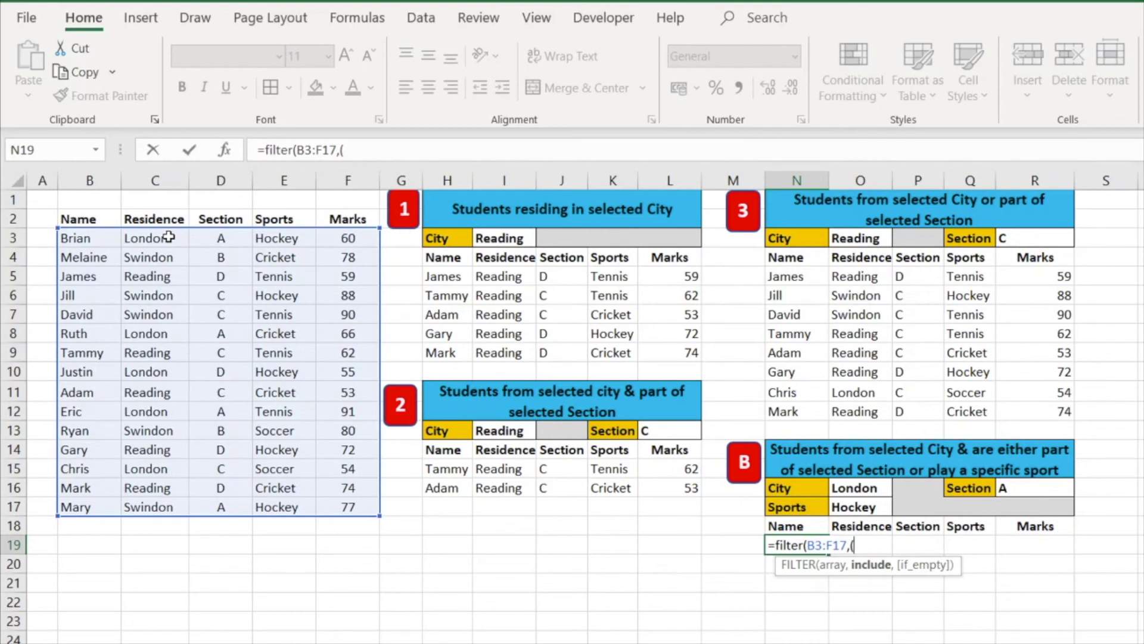
pyautogui.moveTo(164, 239); pyautogui.dragTo(136, 508)
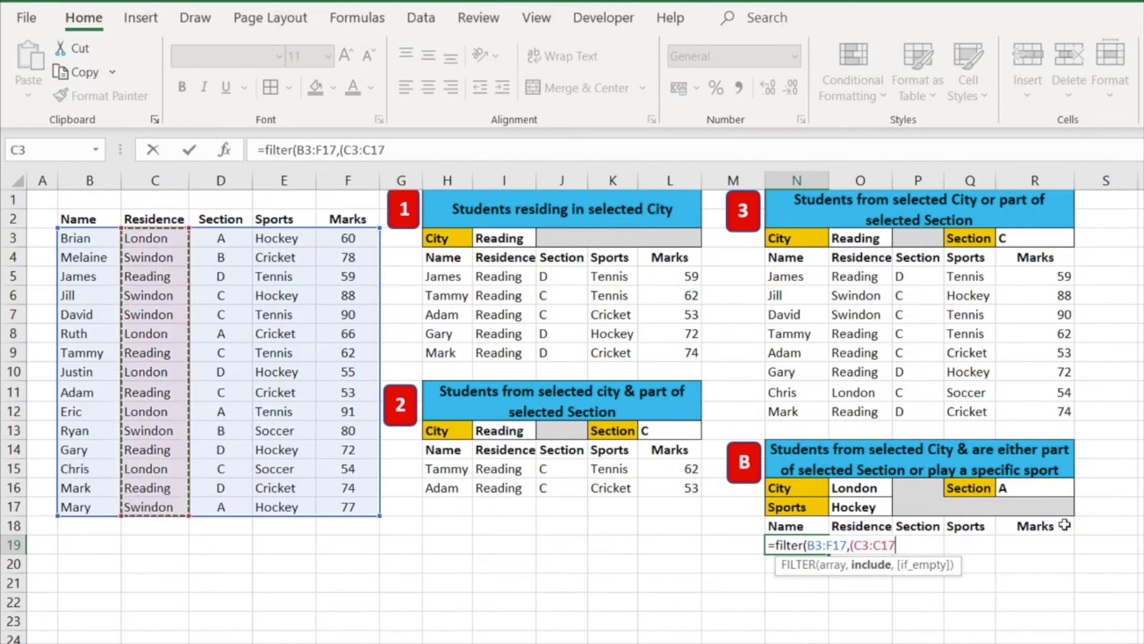
pyautogui.write('=')
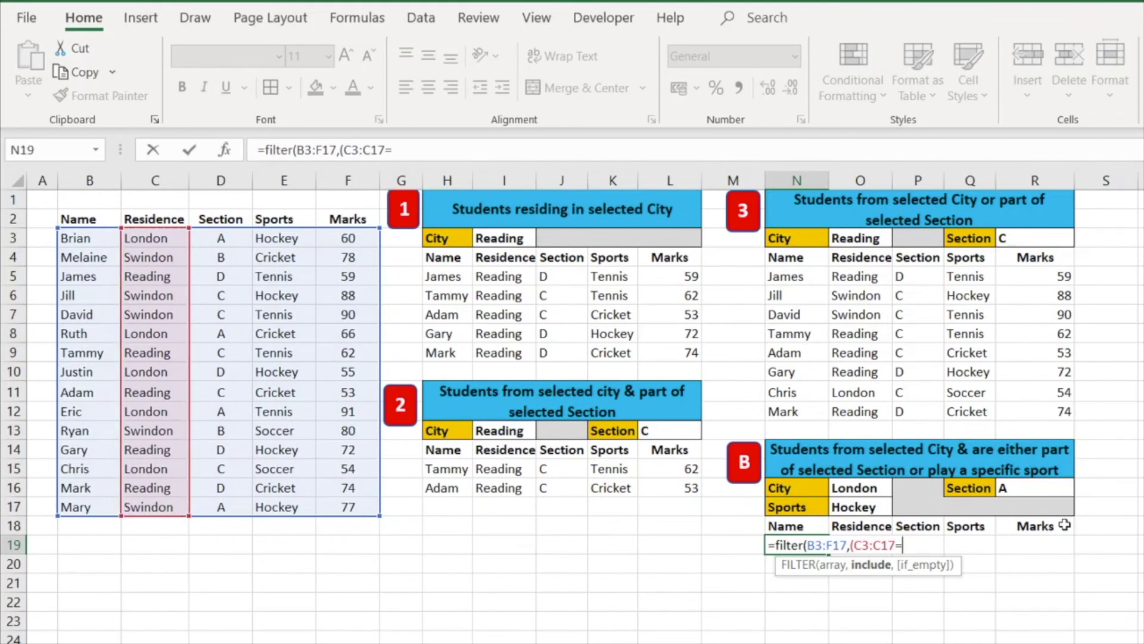
pyautogui.click(872, 492)
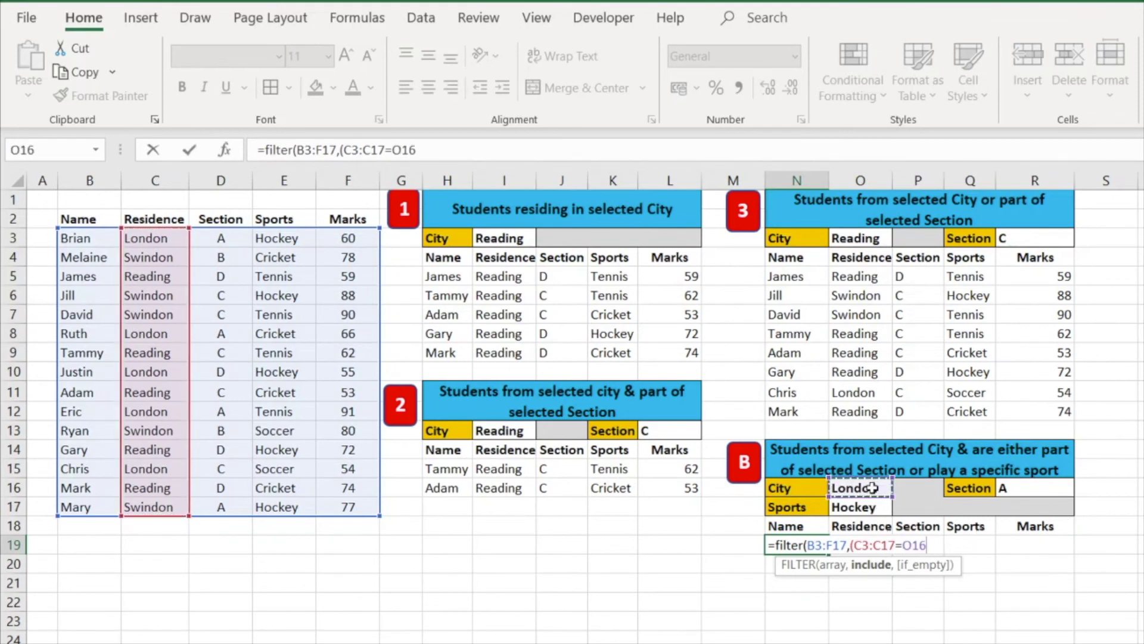
pyautogui.write(')*')
# Open an outer bracket for the OR group and add the section condition (D3:D17=R16), followed by + and an opening bracket.
pyautogui.write('((')
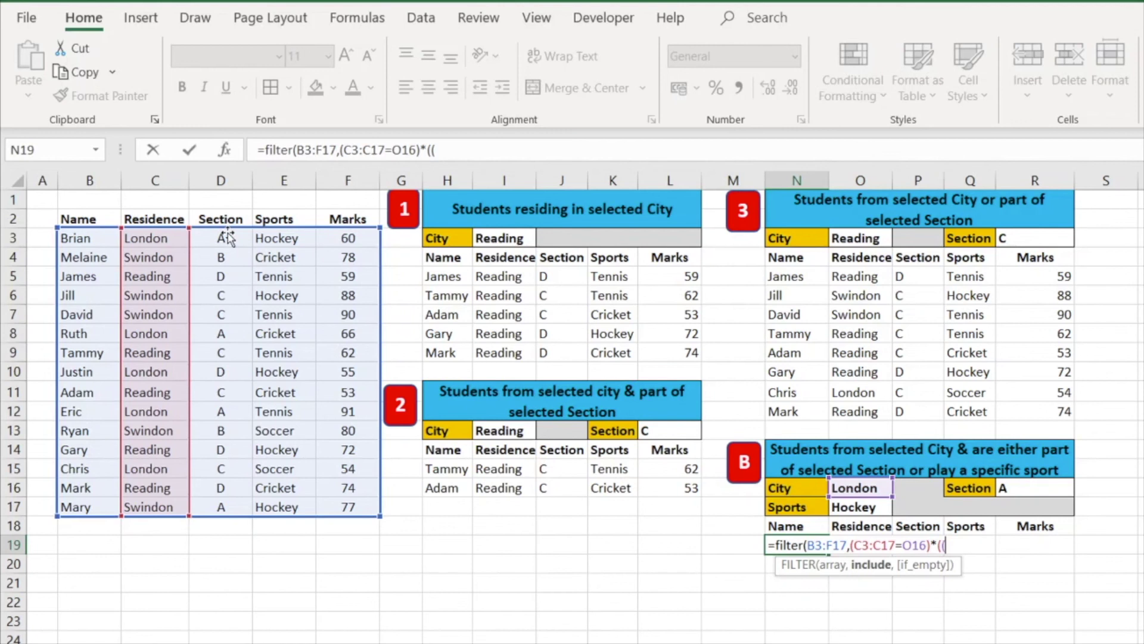
pyautogui.moveTo(228, 236); pyautogui.dragTo(228, 512)
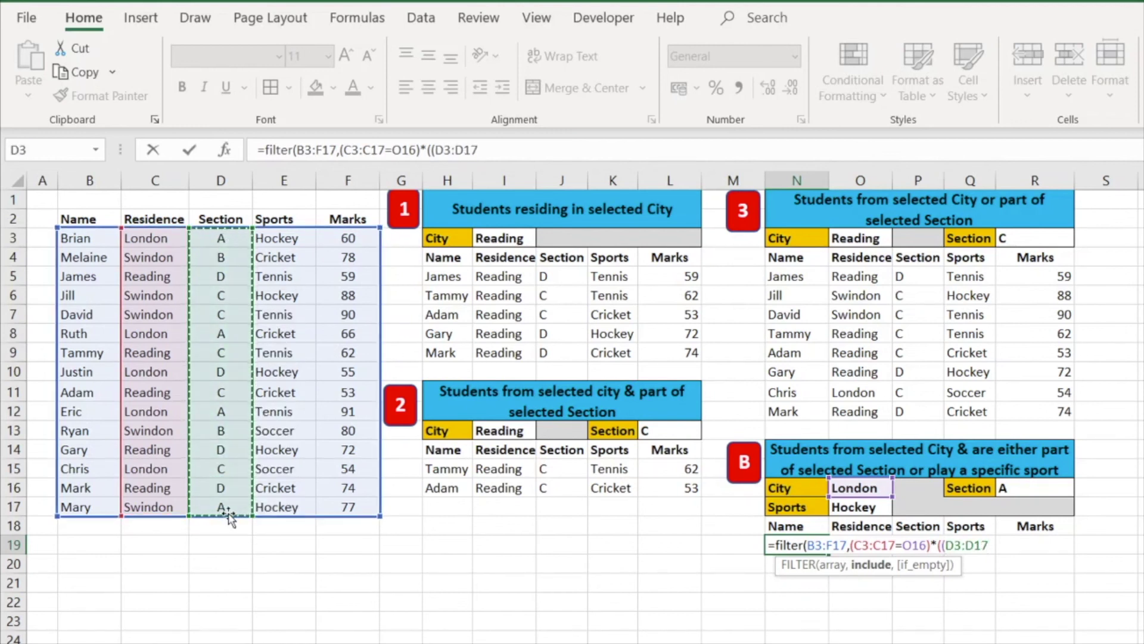
pyautogui.write('=')
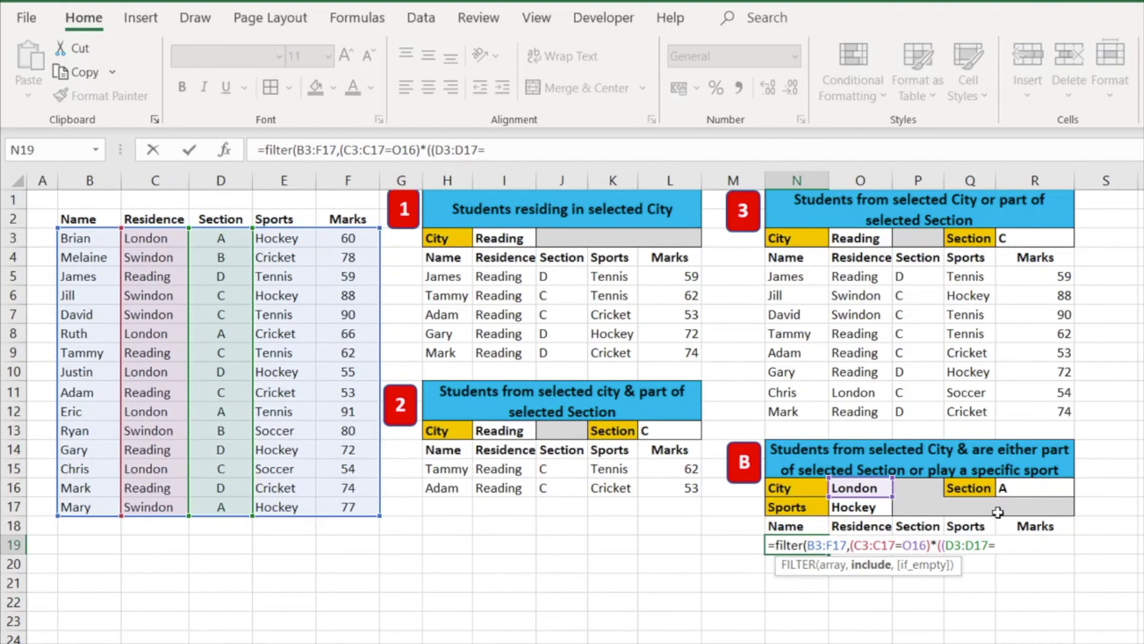
pyautogui.click(1029, 487)
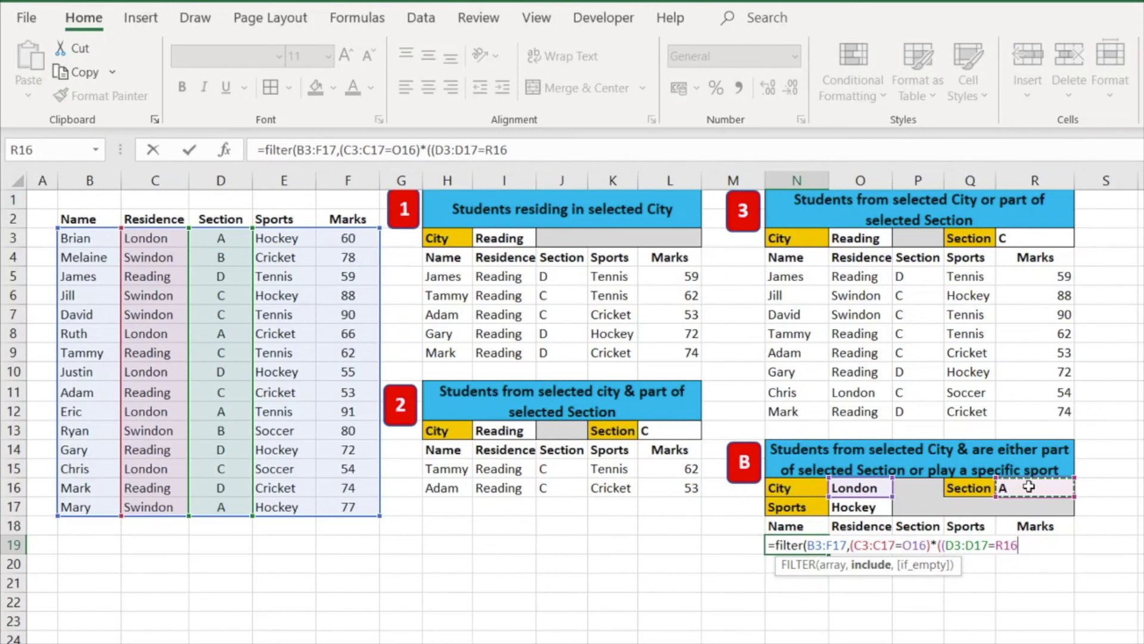
pyautogui.write(')+(')
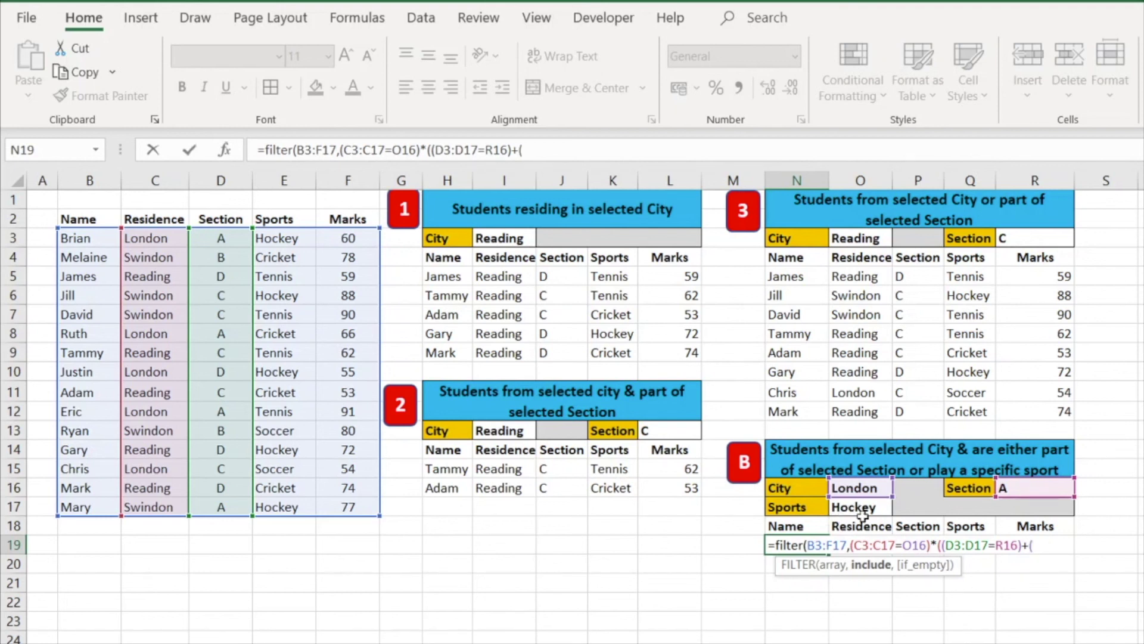
# Complete the OR group with the sports condition E3:E17=O17, closing both its own bracket and the outer one.
pyautogui.moveTo(280, 238); pyautogui.dragTo(279, 505)
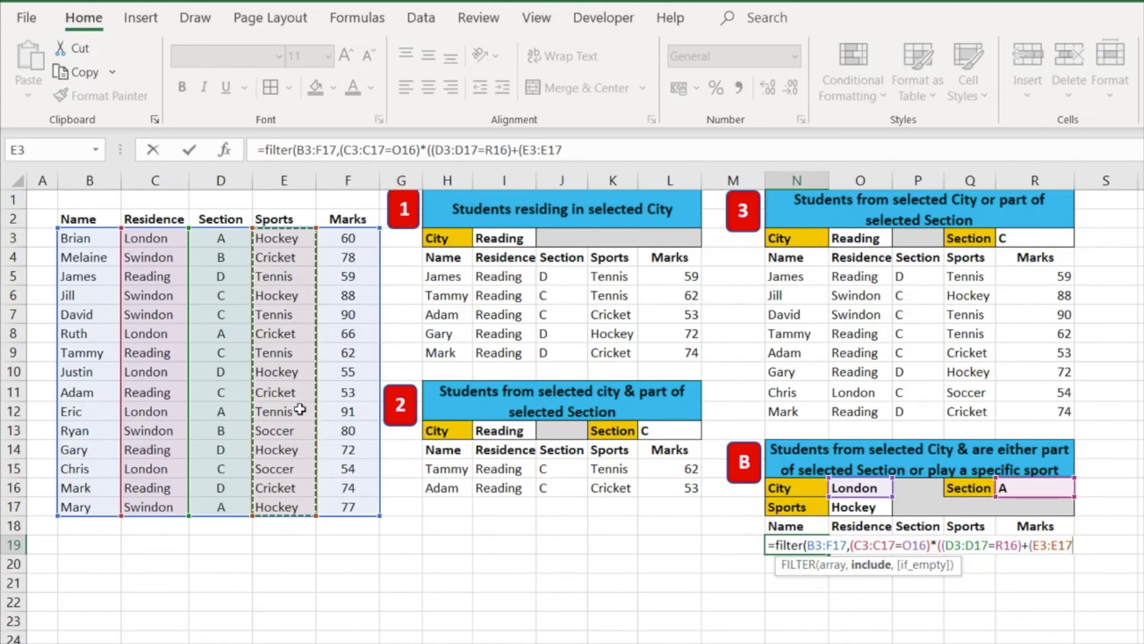
pyautogui.write('=')
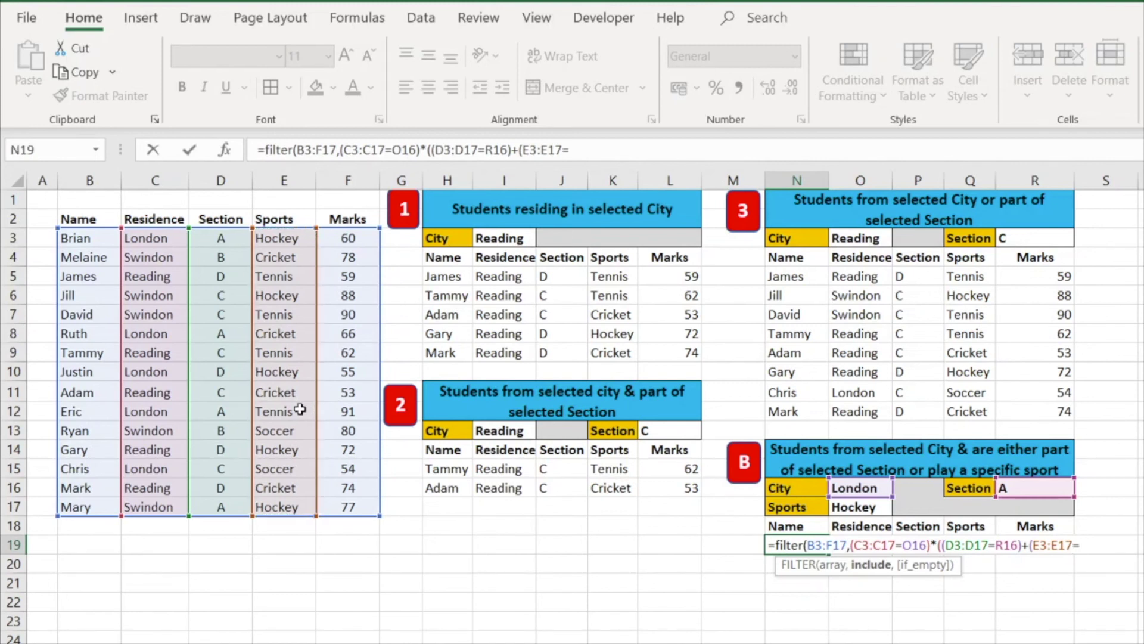
pyautogui.click(860, 511)
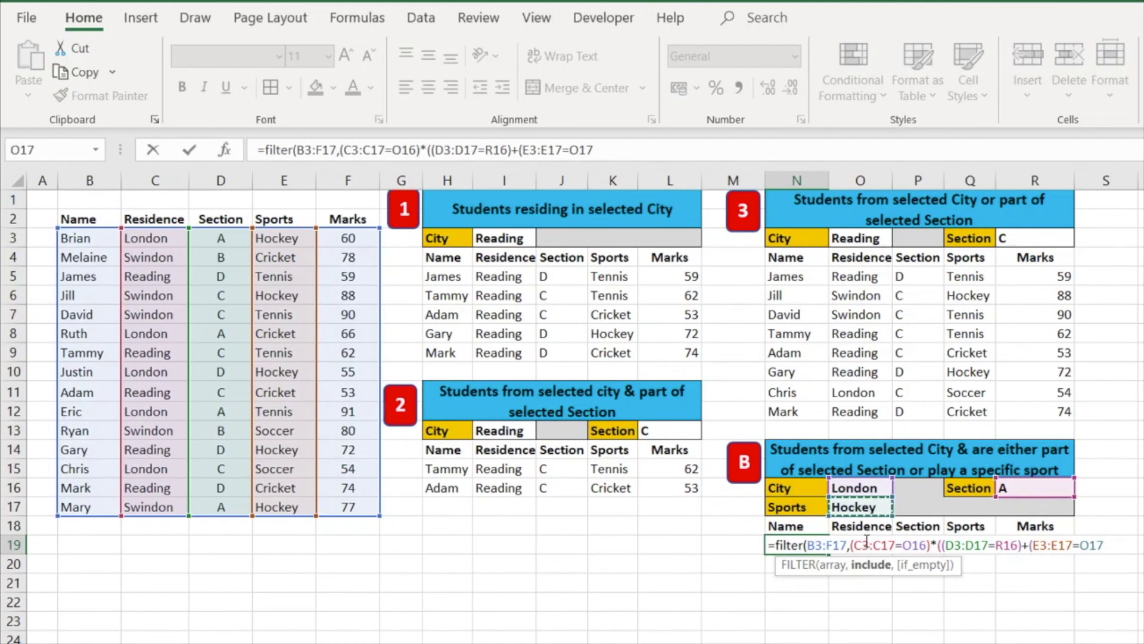
pyautogui.write(')')
pyautogui.write(')')
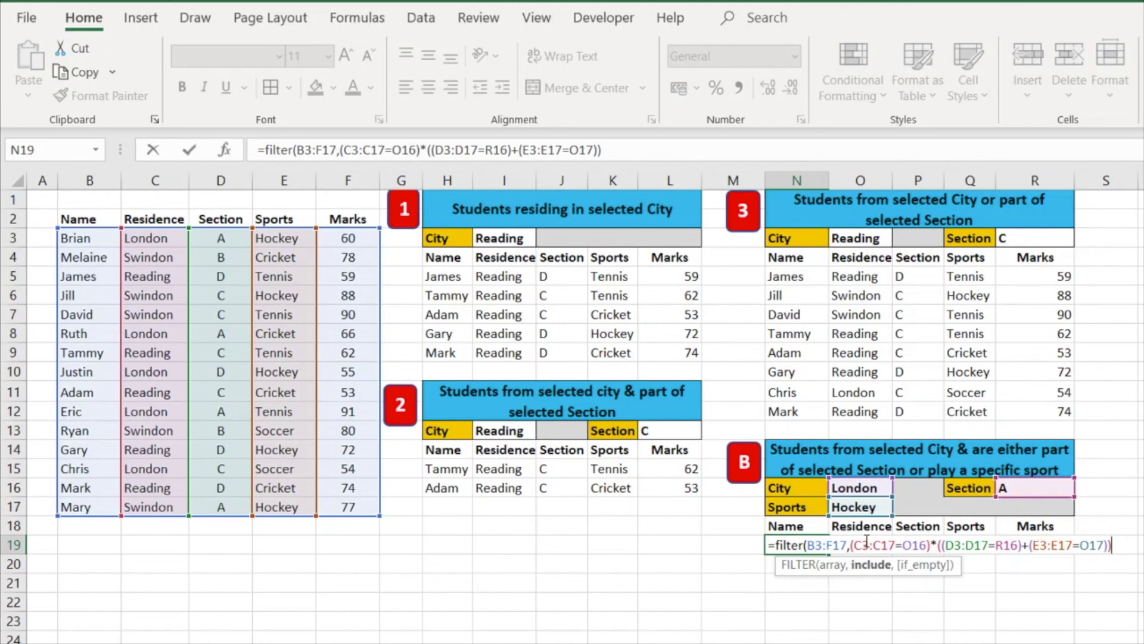
# Give the N19 formula "Norecords" as its if_empty value and enter the completed formula.
pyautogui.write(',')
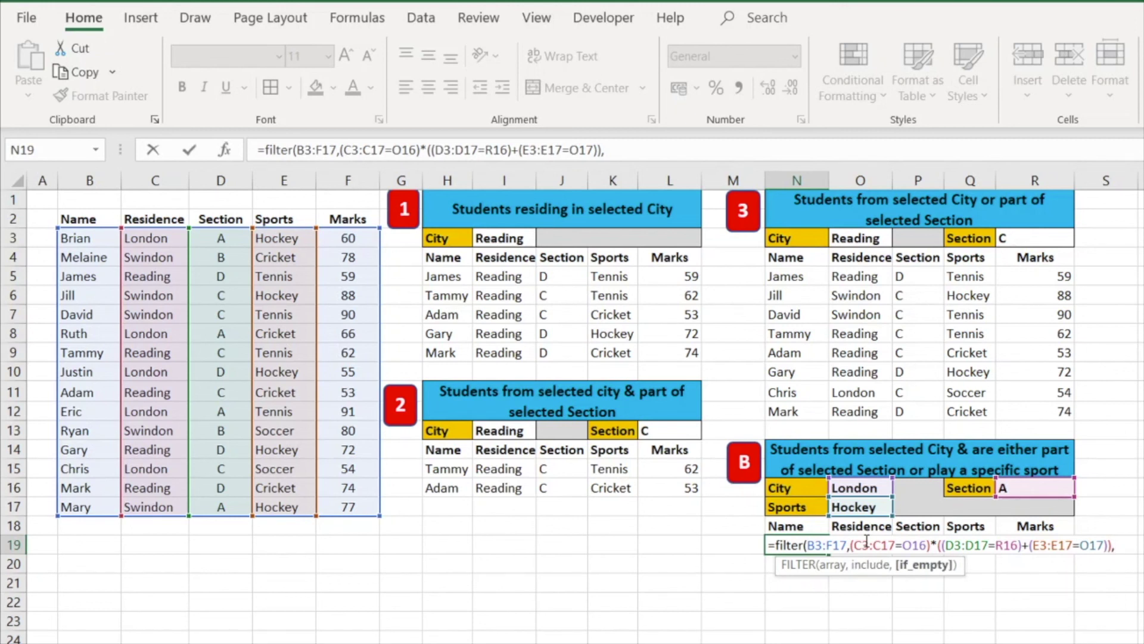
pyautogui.write('"Norecords')
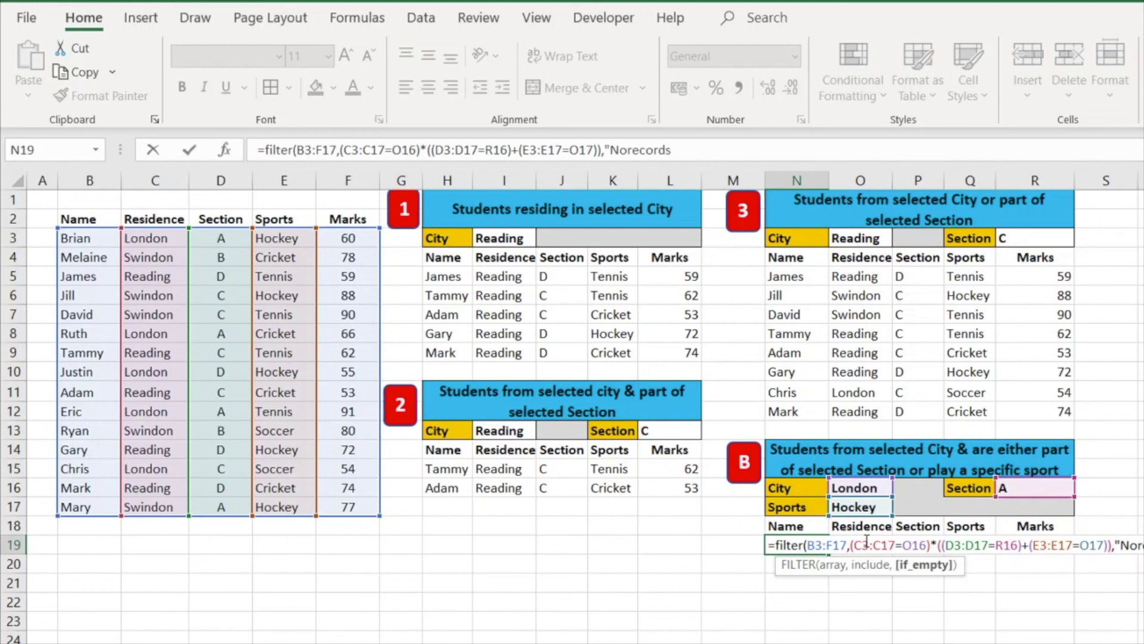
pyautogui.write('")')
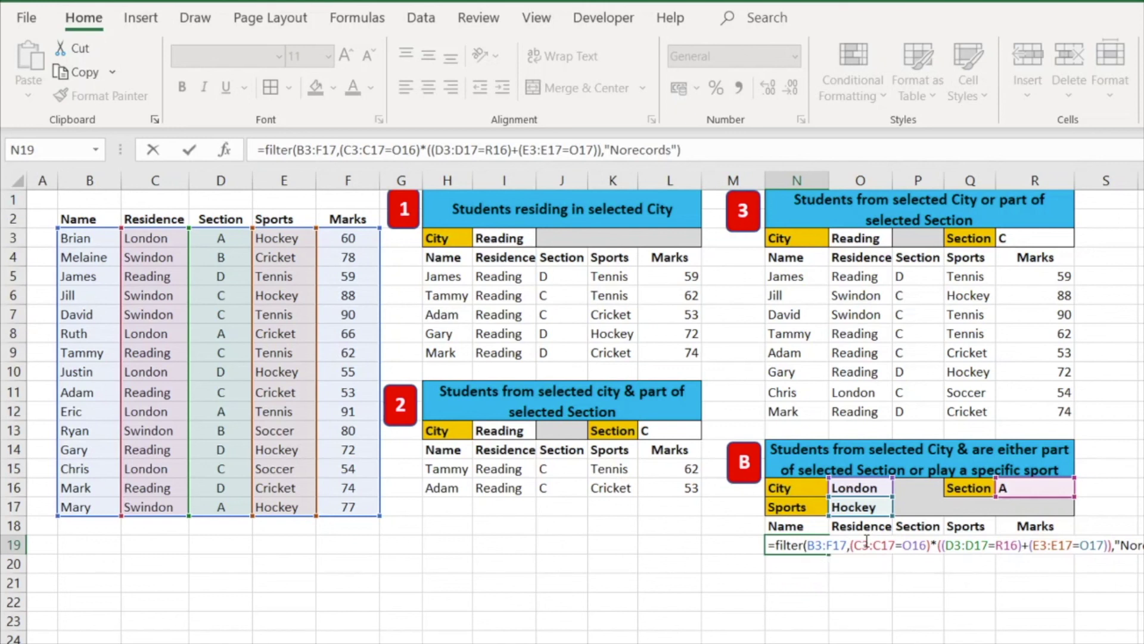
pyautogui.press('Return')
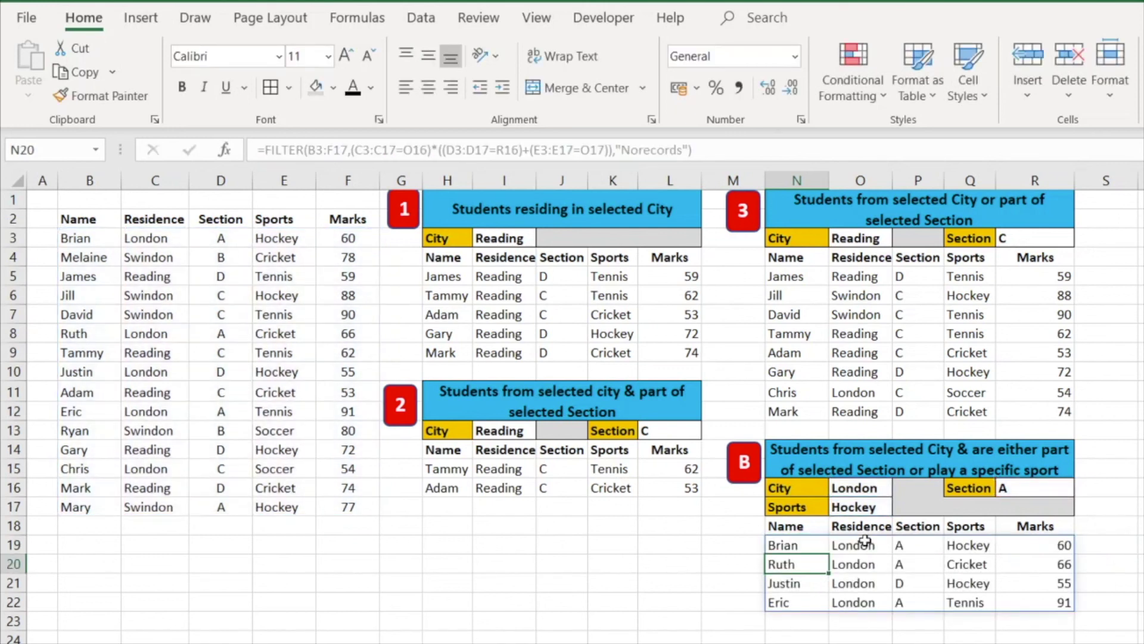
# Examine the section and sports values in rows 19 and 21 of the combined AND/OR results.
pyautogui.click(1140, 525)
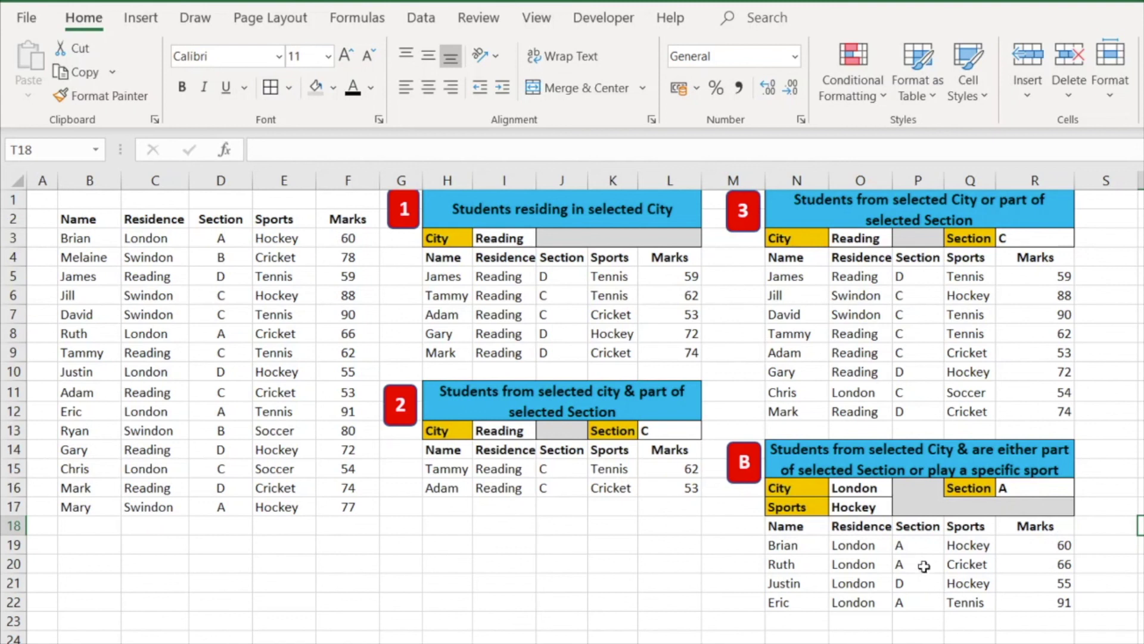
pyautogui.click(916, 548)
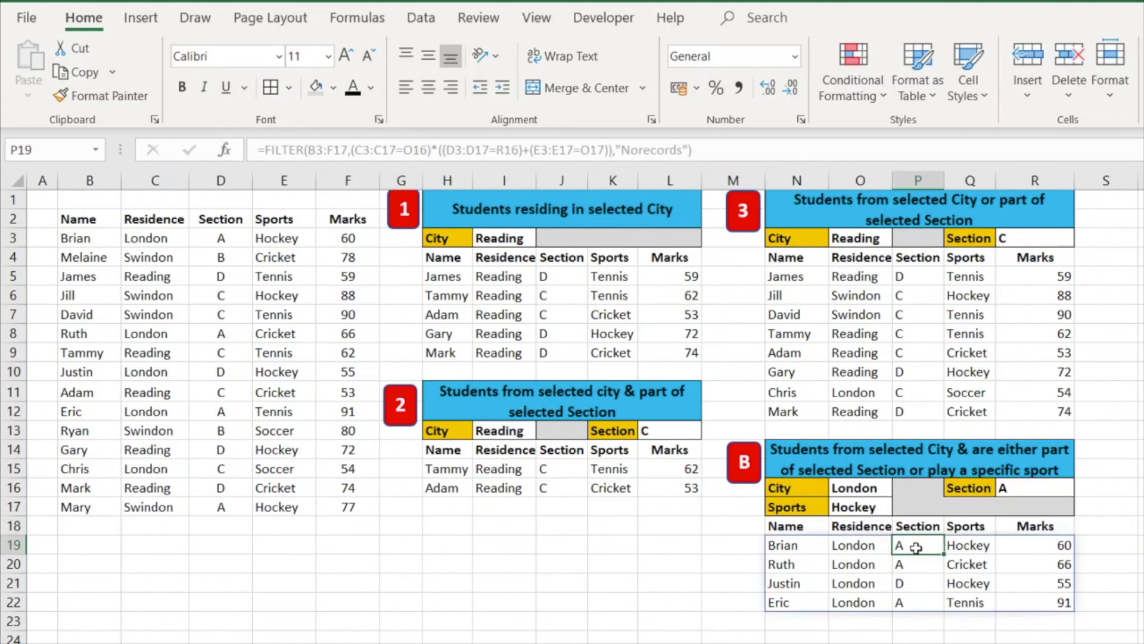
pyautogui.click(918, 587)
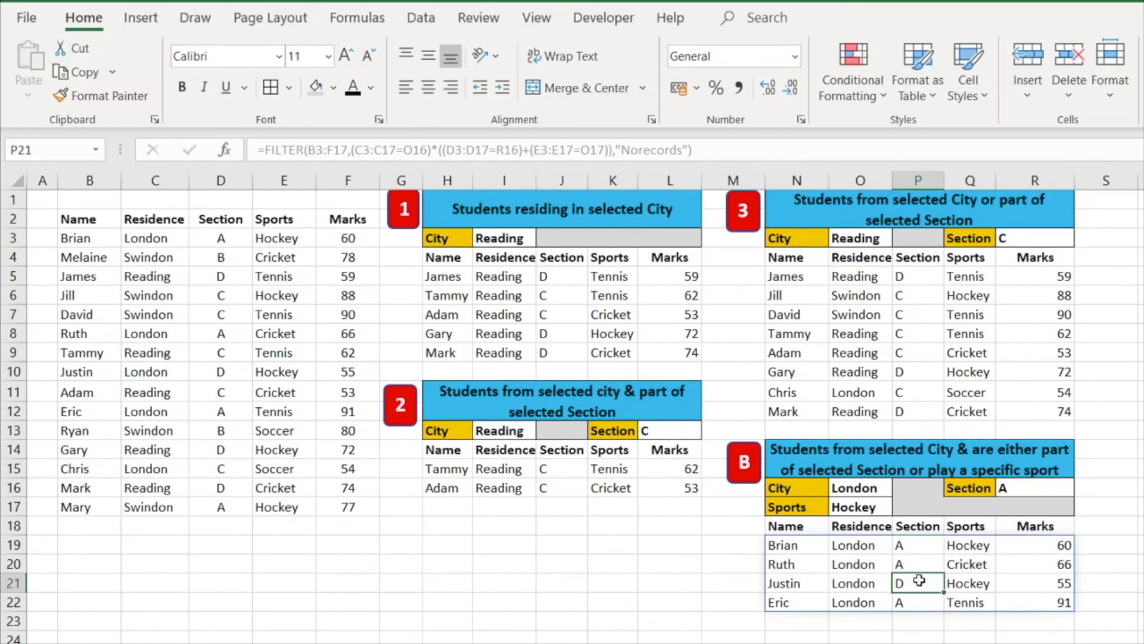
pyautogui.click(982, 585)
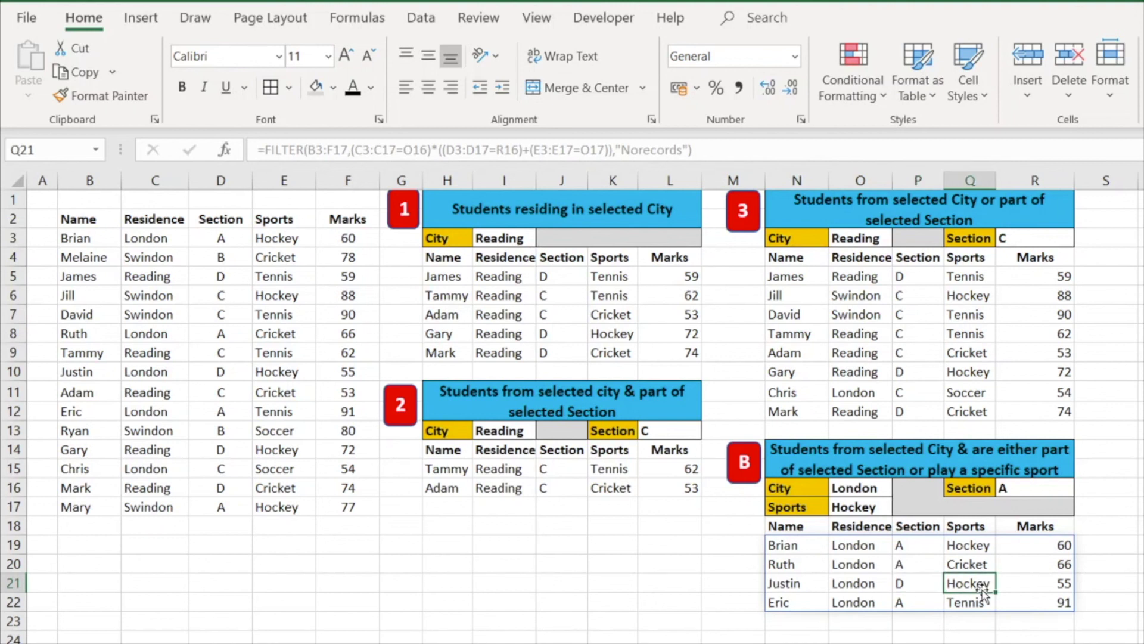
pyautogui.click(1131, 587)
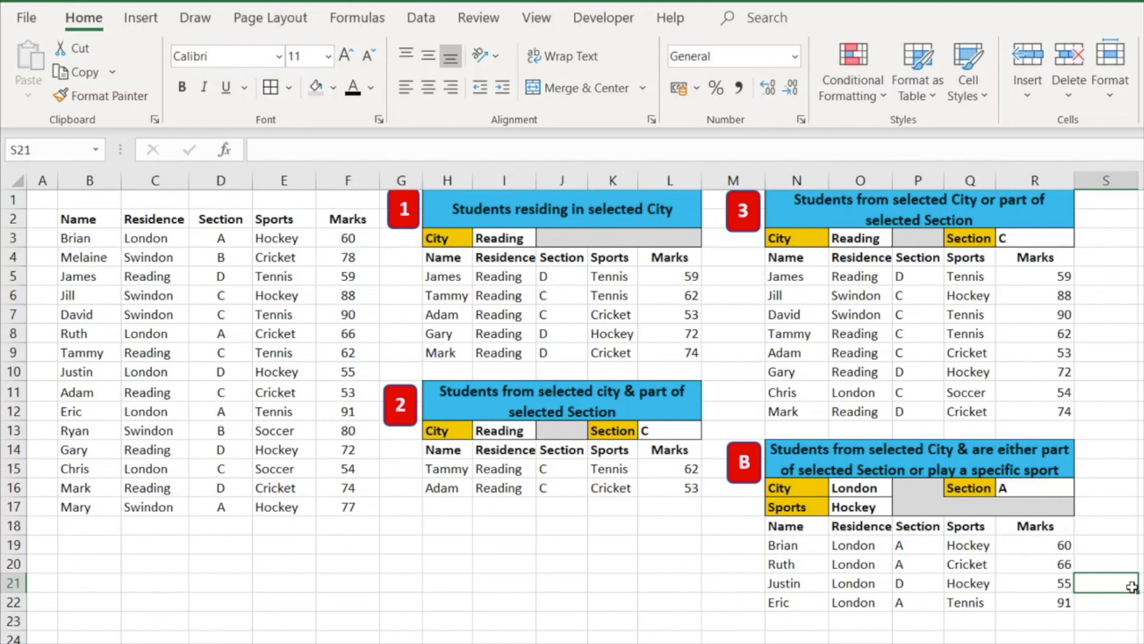